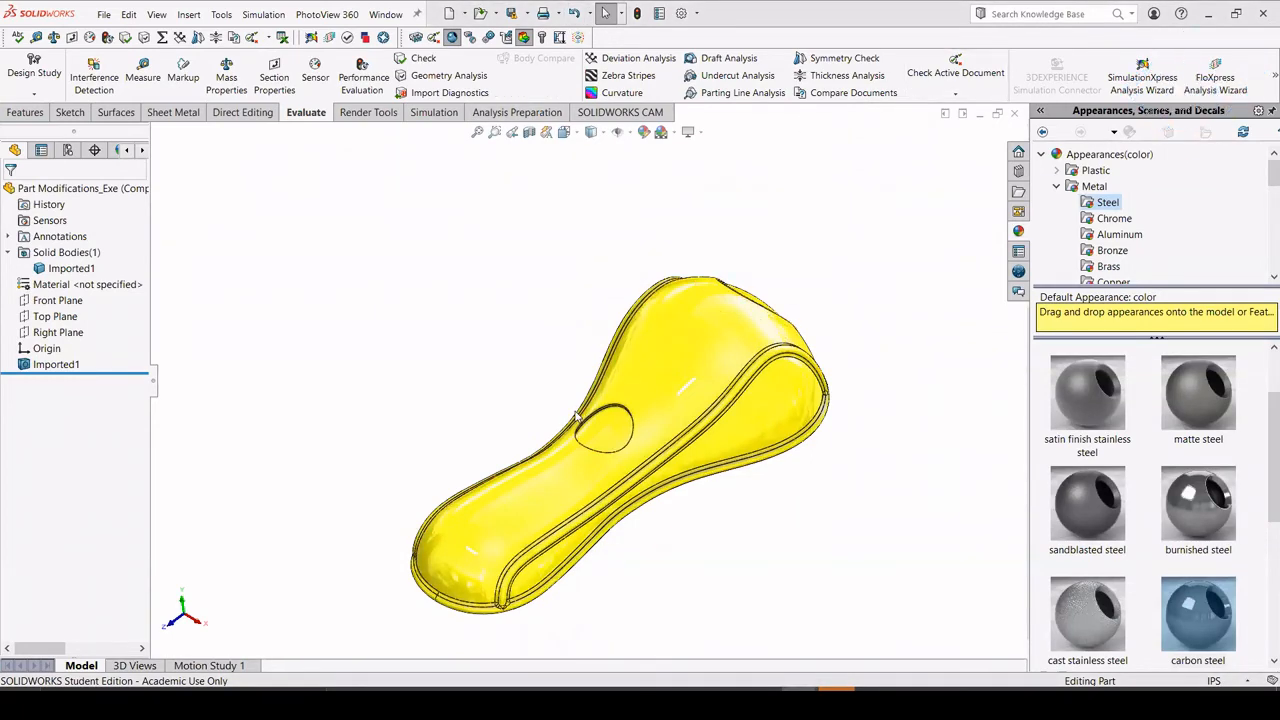
Assign Plain Carbon Steel as the part's material and set the document units to IPS (inch, pound, second).
{"action": "middle_click_drag", "start_coordinate": [585, 375], "coordinate": [384, 580]}
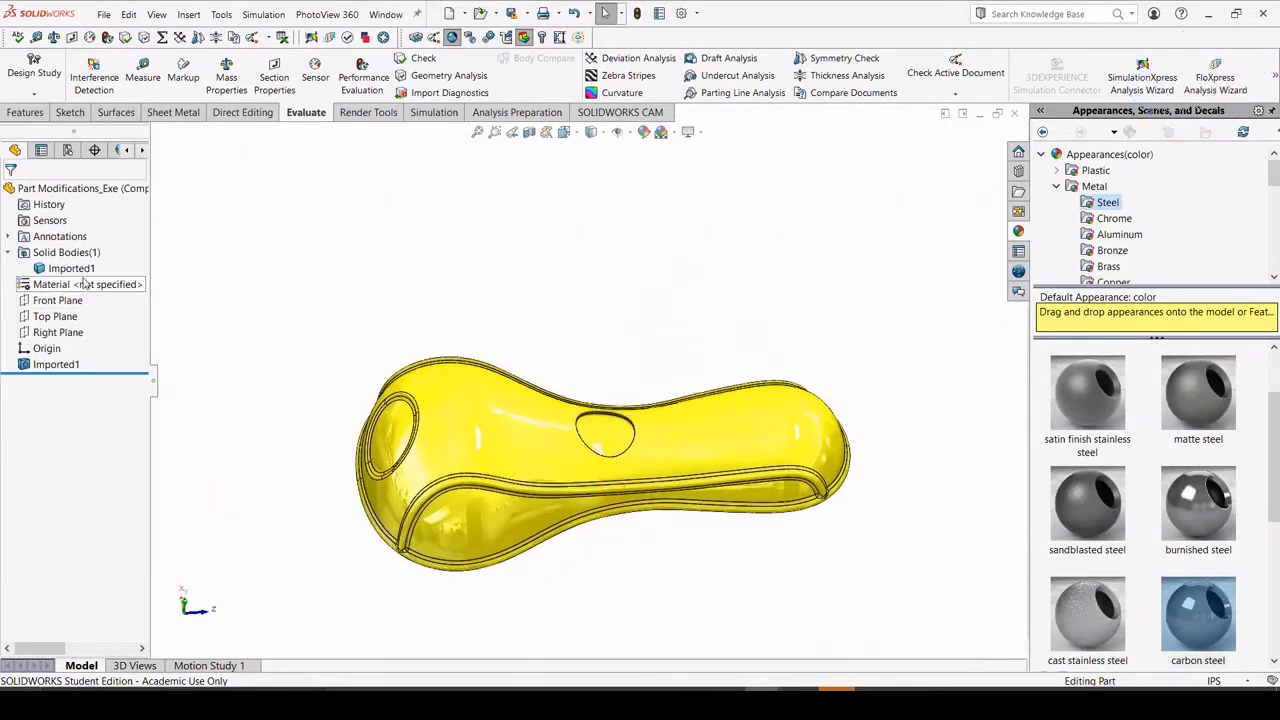
{"action": "right_click", "coordinate": [86, 290]}
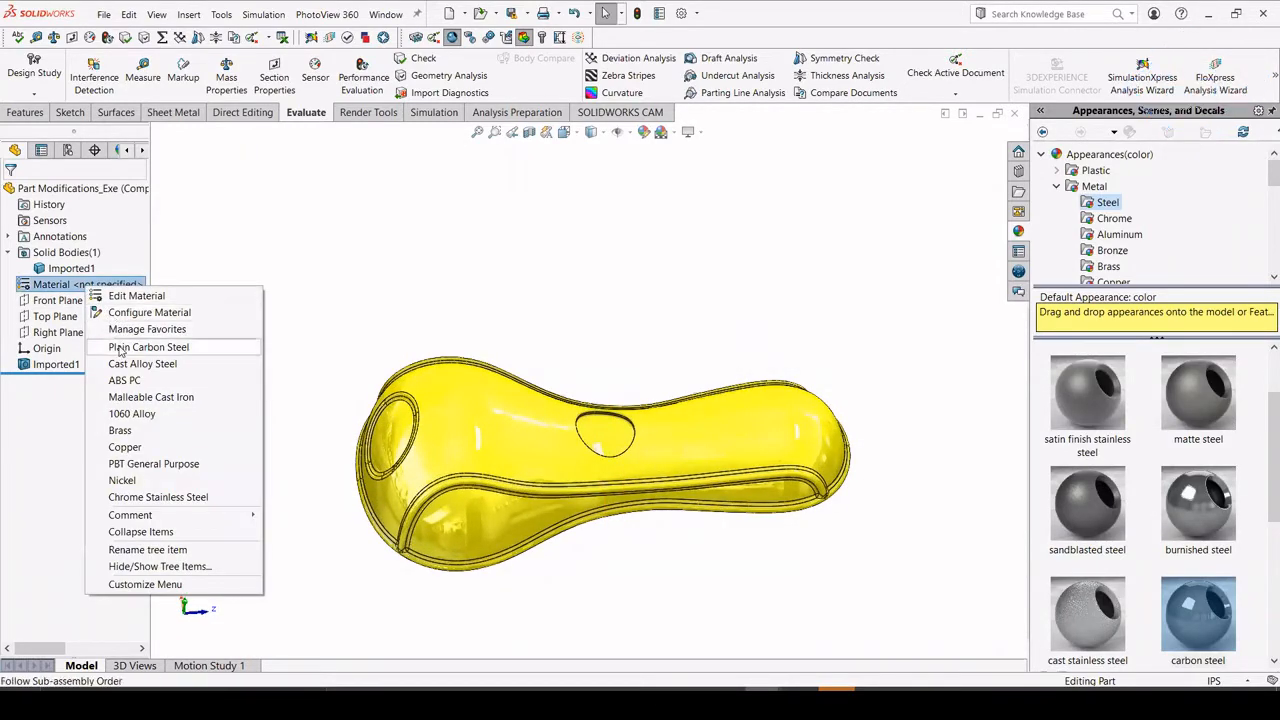
{"action": "key", "text": "Escape"}
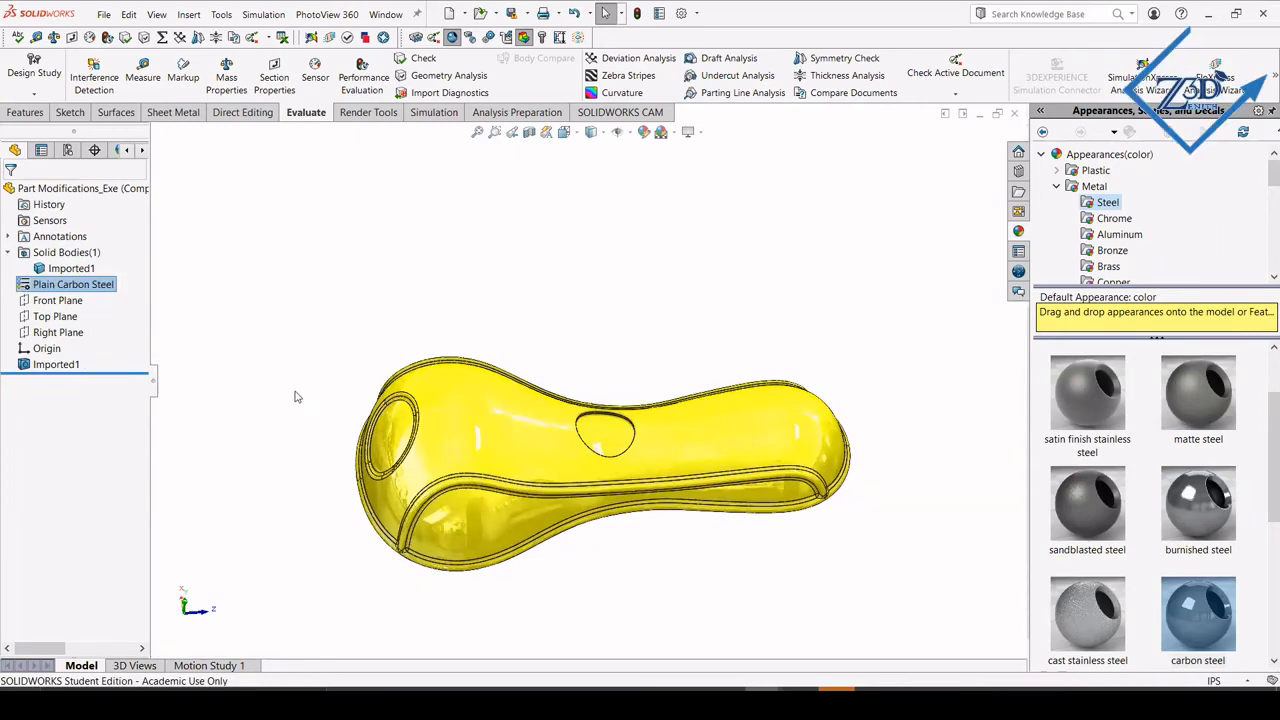
{"action": "left_click", "coordinate": [293, 390]}
{"action": "middle_click_drag", "start_coordinate": [291, 391], "coordinate": [301, 541]}
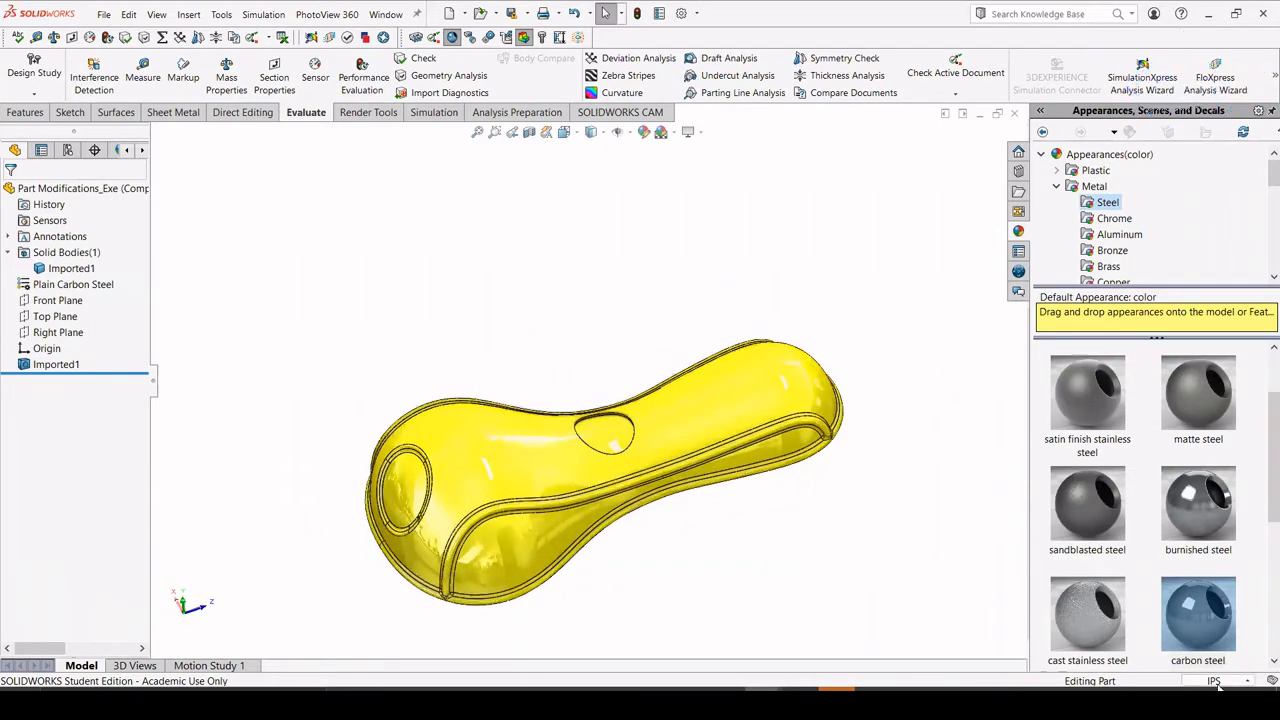
{"action": "left_click", "coordinate": [1216, 681]}
{"action": "left_click", "coordinate": [1133, 640]}
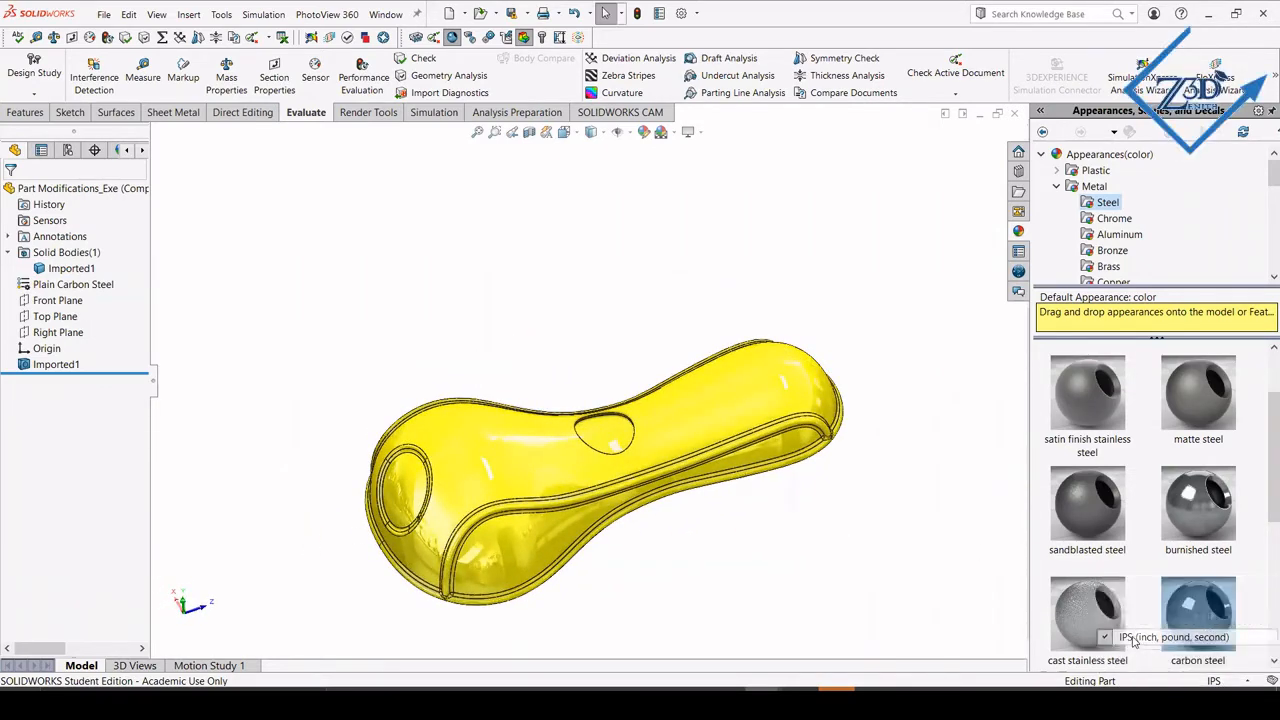
Copy the floor face of the teardrop recess as a surface using Offset Surface with a 0 in distance.
{"action": "middle_click_drag", "start_coordinate": [567, 390], "coordinate": [370, 600]}
{"action": "scroll", "coordinate": [688, 514], "scroll_direction": "down", "scroll_amount": 3}
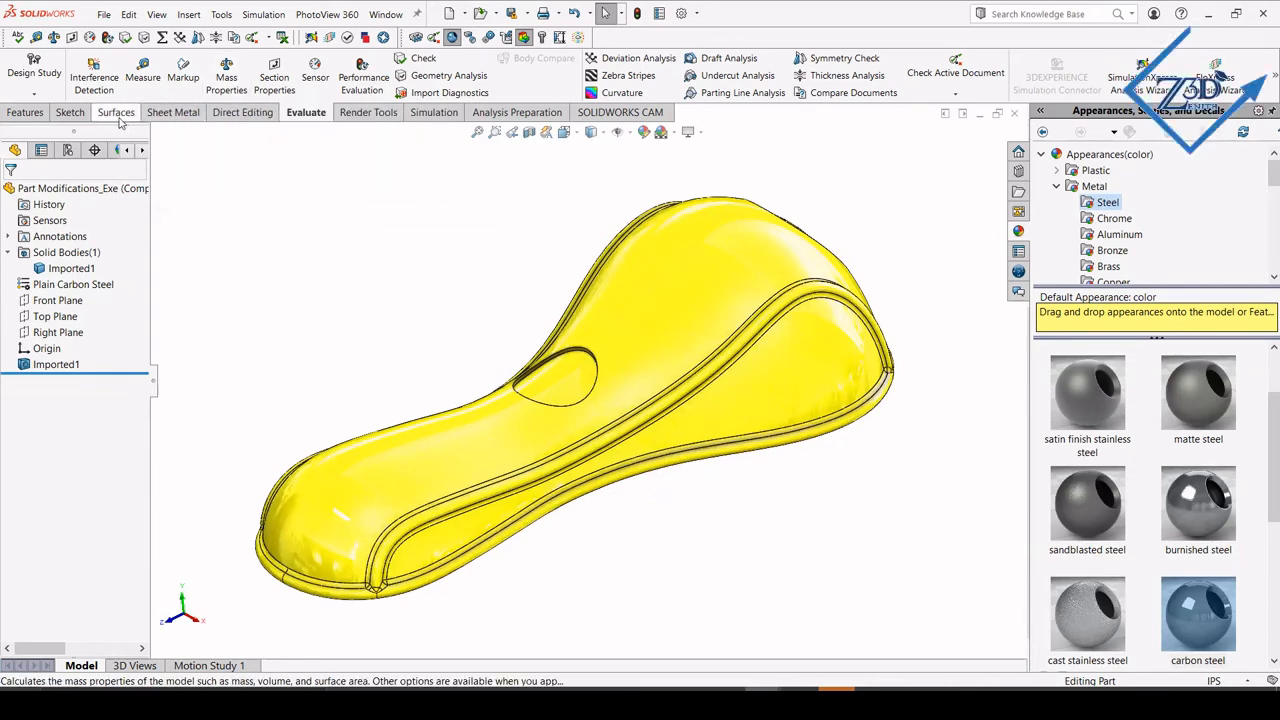
{"action": "left_click", "coordinate": [119, 114]}
{"action": "left_click", "coordinate": [330, 84]}
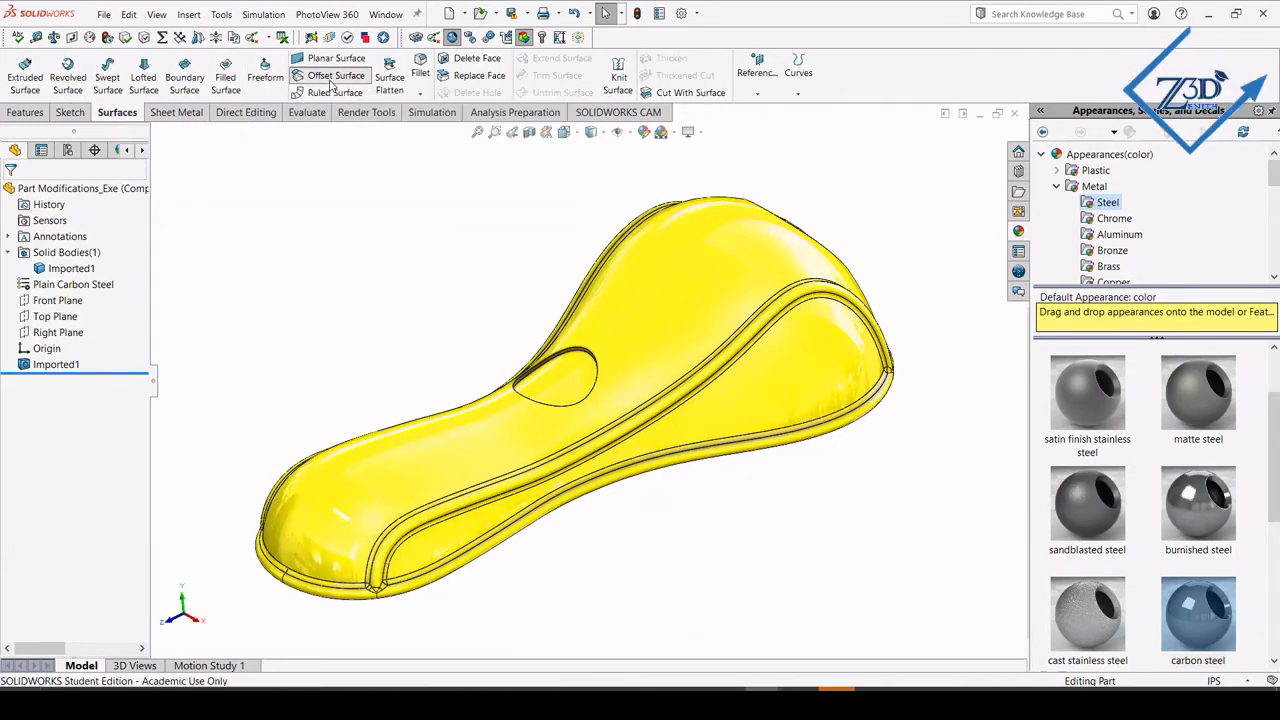
{"action": "left_click", "coordinate": [562, 389]}
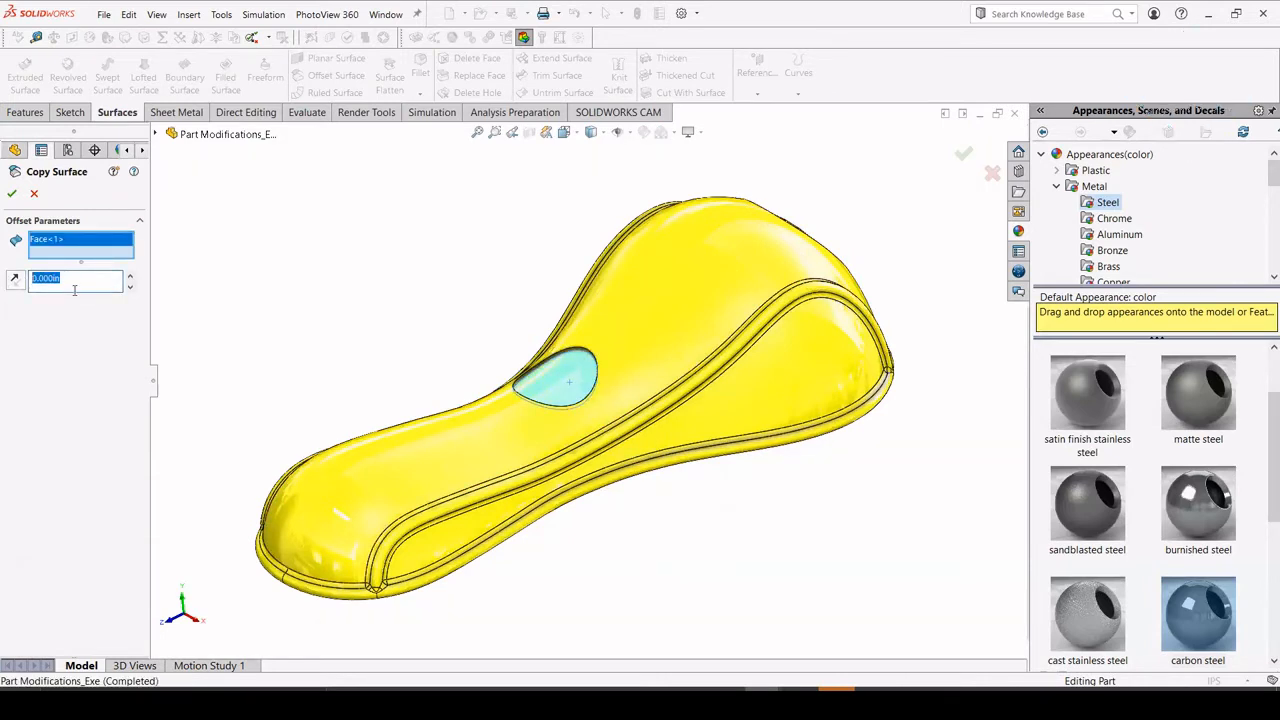
{"action": "type", "text": "0"}
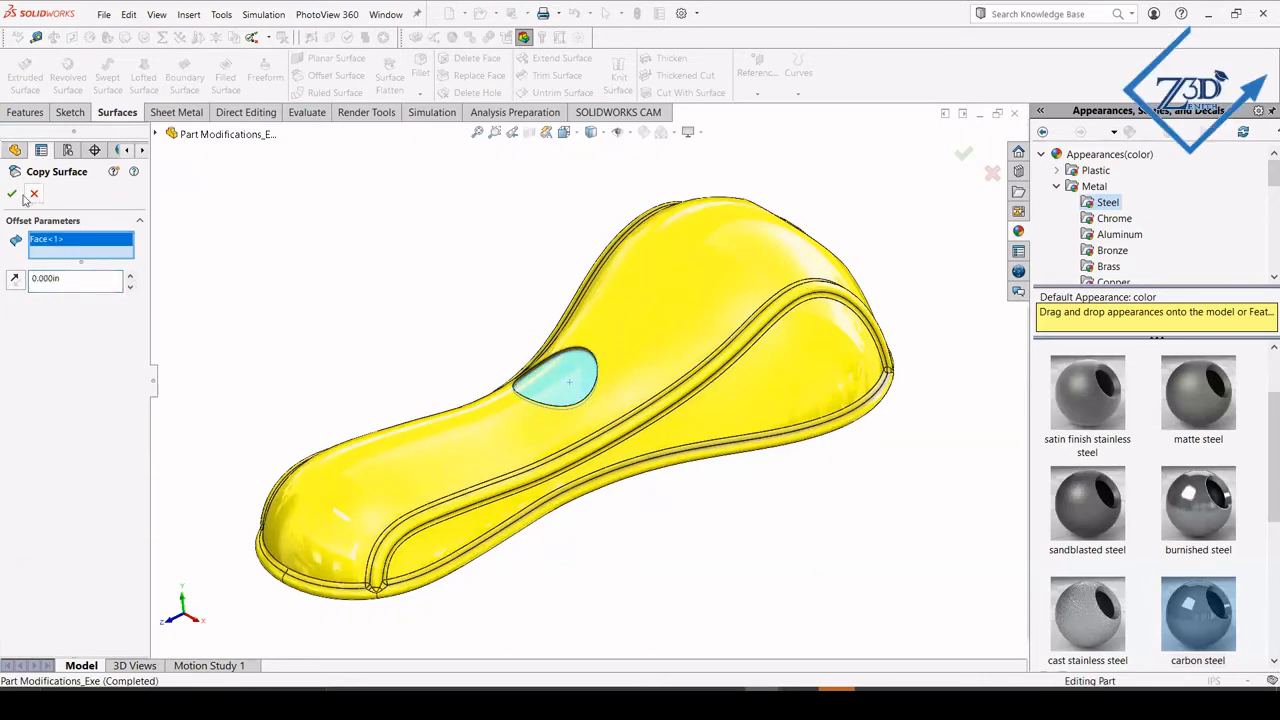
{"action": "left_click", "coordinate": [13, 194]}
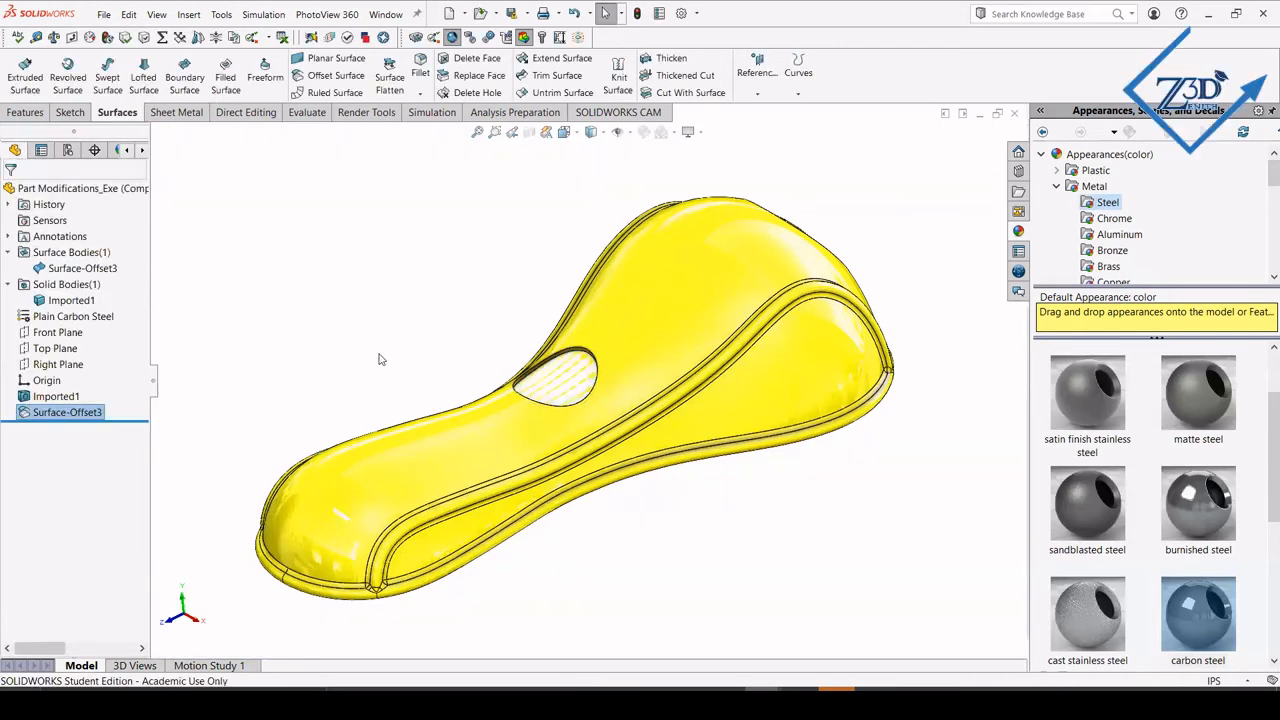
Set up a Filled Surface bounded by the recess's upper rim edge, with the edge condition set to Tangent.
{"action": "middle_click_drag", "start_coordinate": [474, 390], "coordinate": [562, 380]}
{"action": "scroll", "coordinate": [562, 380], "scroll_direction": "down", "scroll_amount": 3}
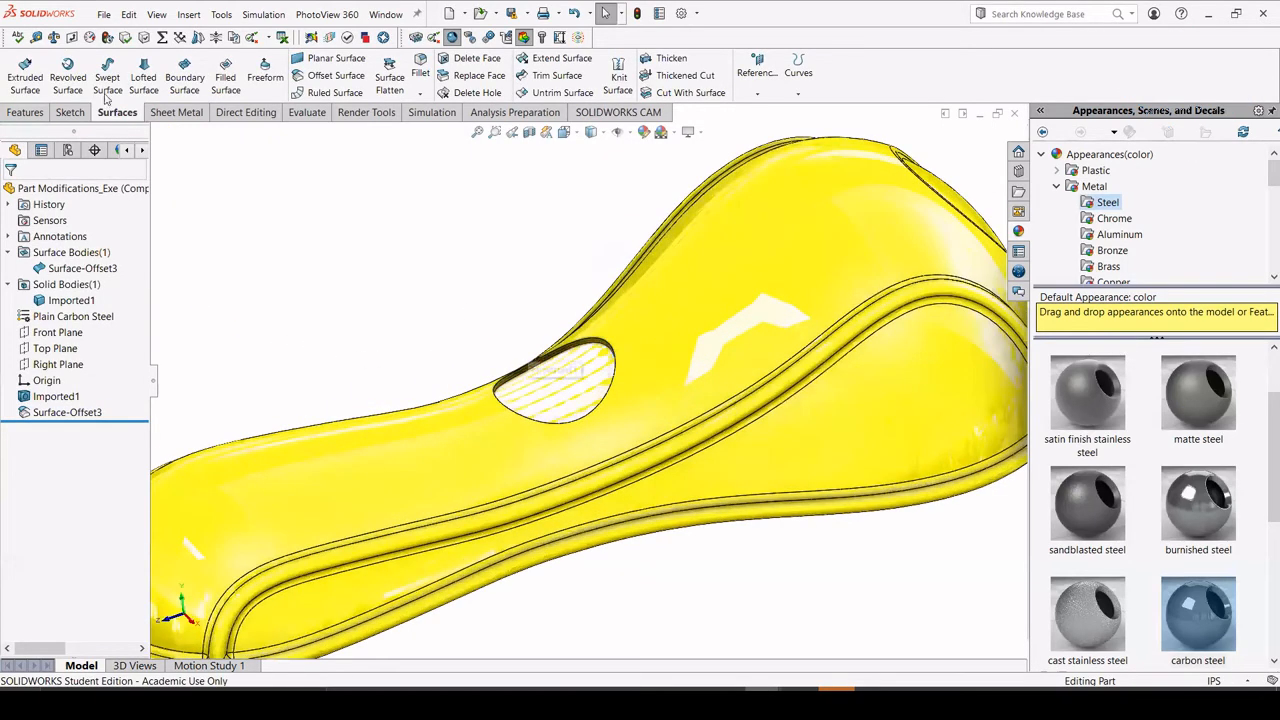
{"action": "left_click", "coordinate": [222, 78]}
{"action": "scroll", "coordinate": [605, 345], "scroll_direction": "down", "scroll_amount": 2}
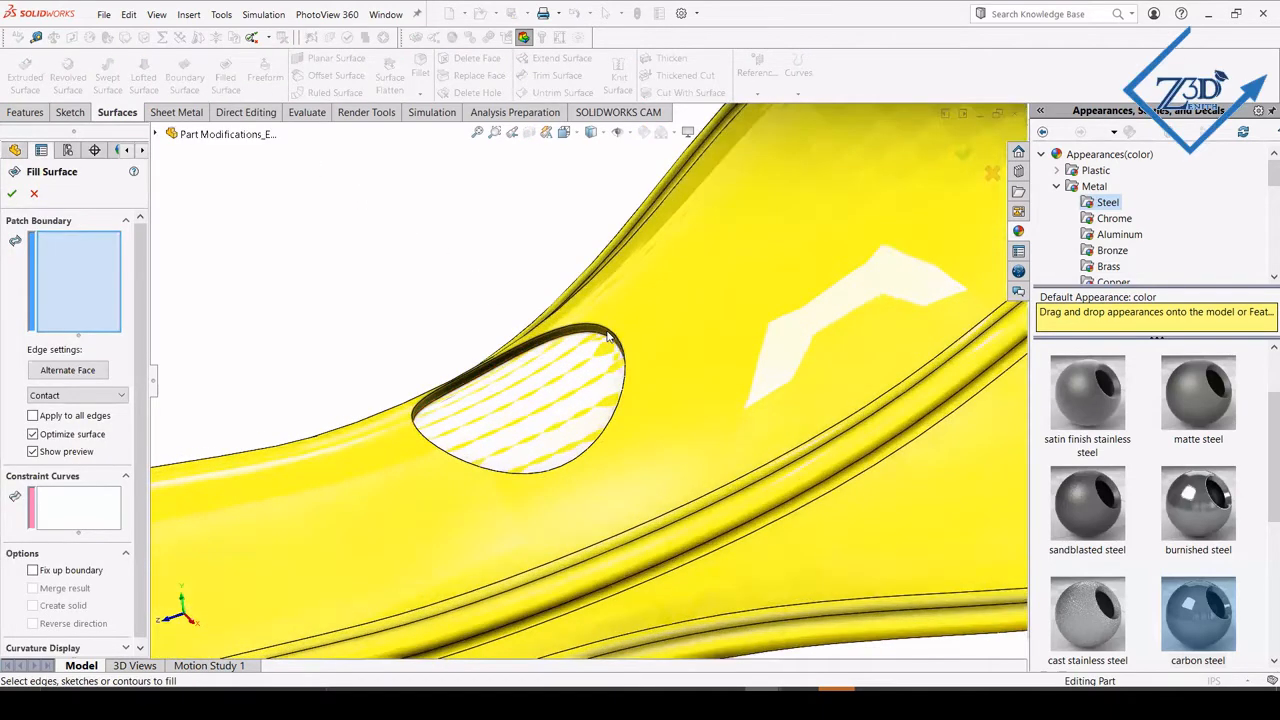
{"action": "left_click", "coordinate": [607, 332]}
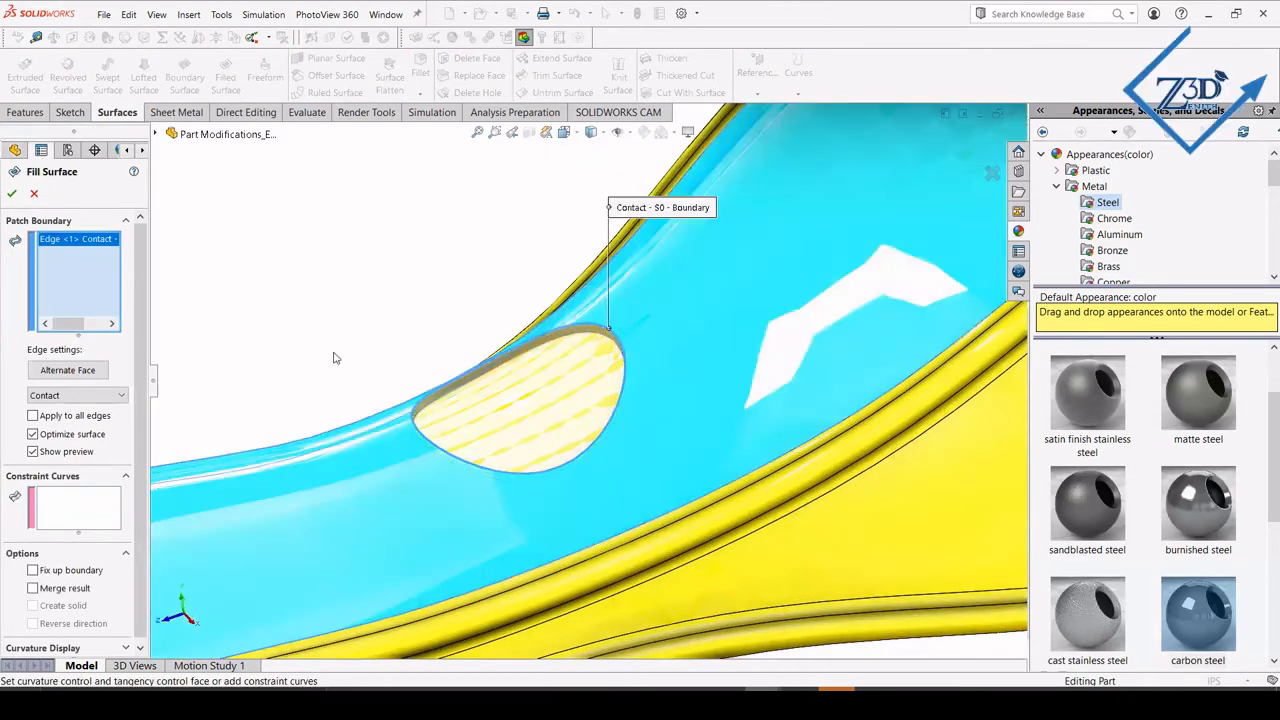
{"action": "middle_click_drag", "start_coordinate": [335, 358], "coordinate": [310, 345]}
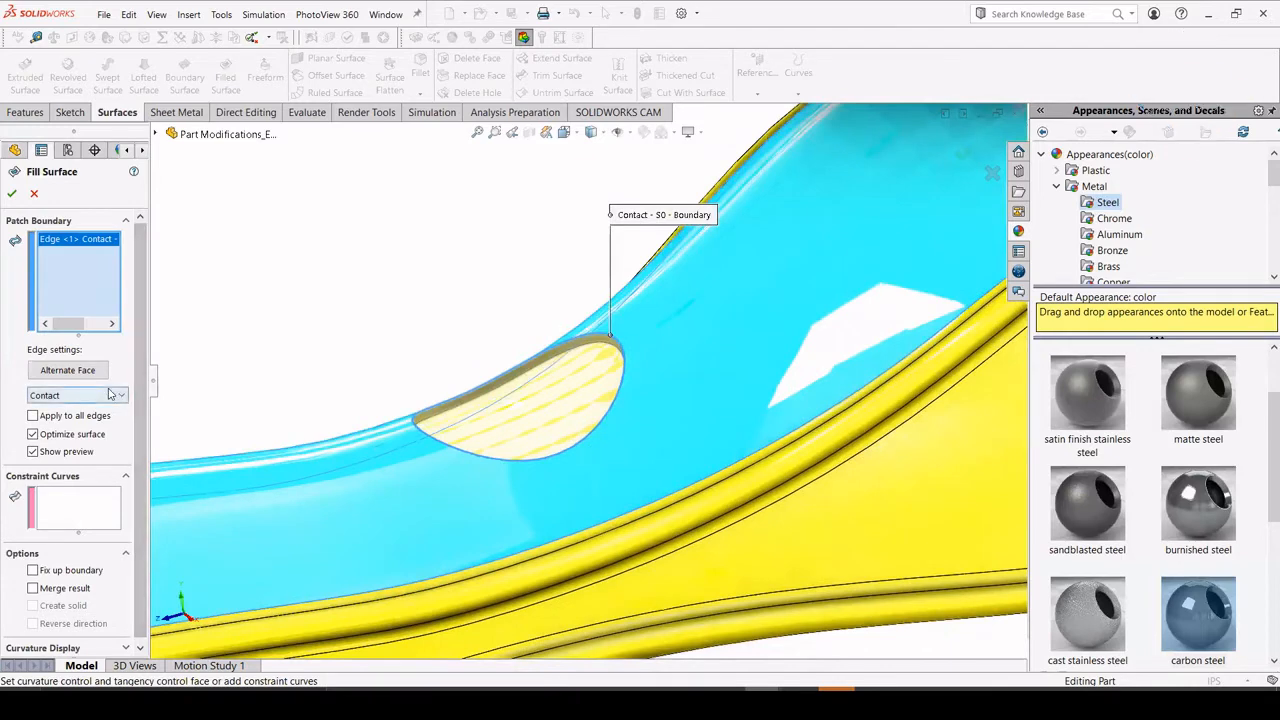
{"action": "left_click", "coordinate": [90, 396]}
{"action": "left_click", "coordinate": [84, 421]}
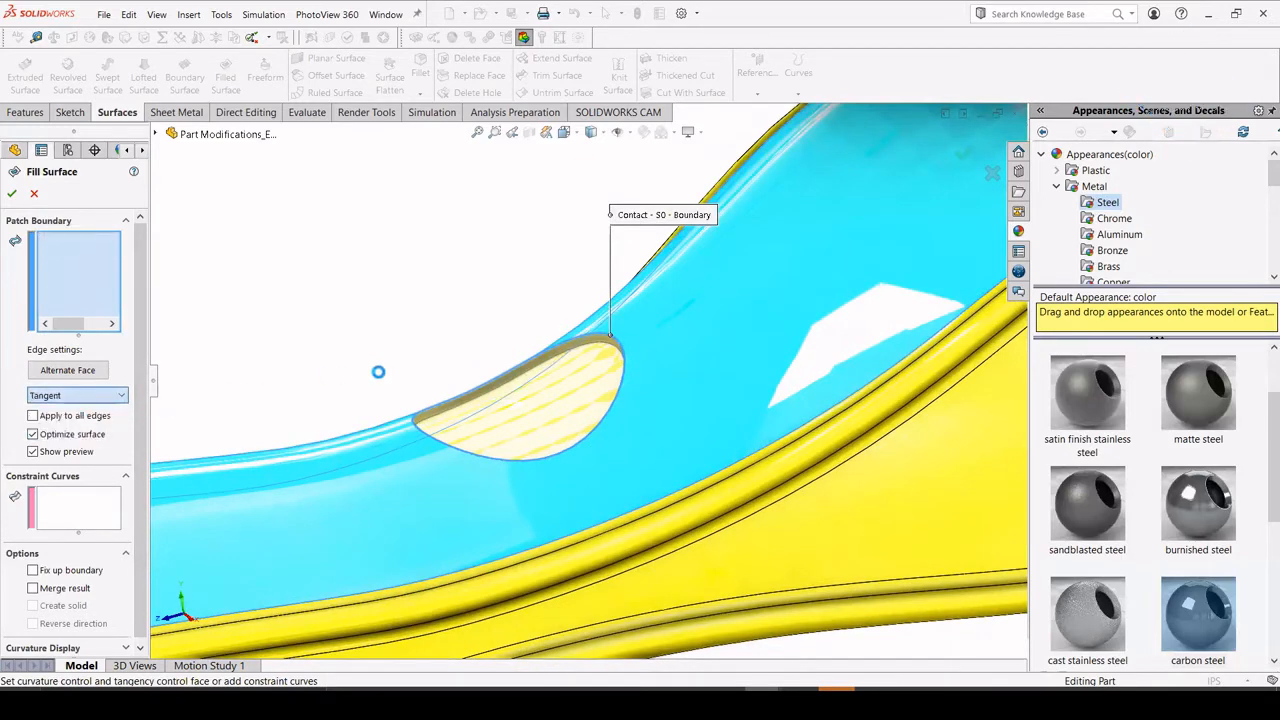
{"action": "middle_click_drag", "start_coordinate": [378, 371], "coordinate": [352, 341]}
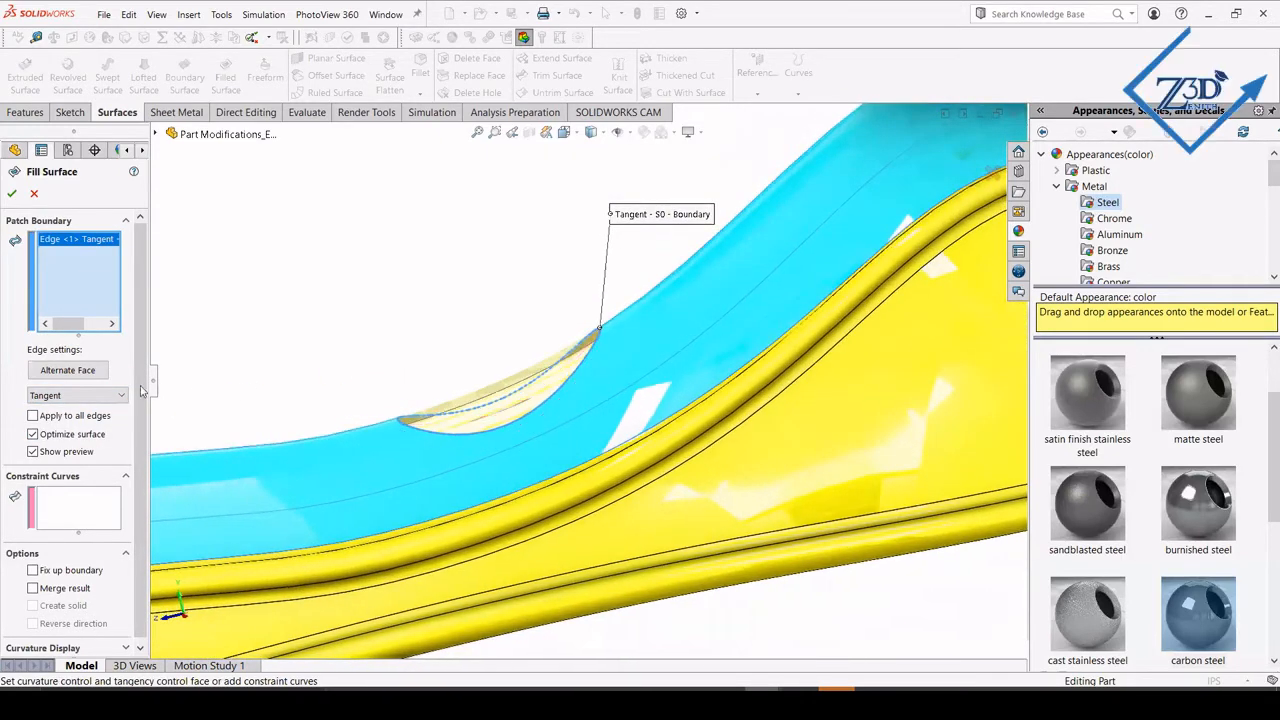
Try the Contact edge condition on the recess fill, and create the filled surface with Tangent.
{"action": "left_click", "coordinate": [110, 396]}
{"action": "left_click", "coordinate": [84, 408]}
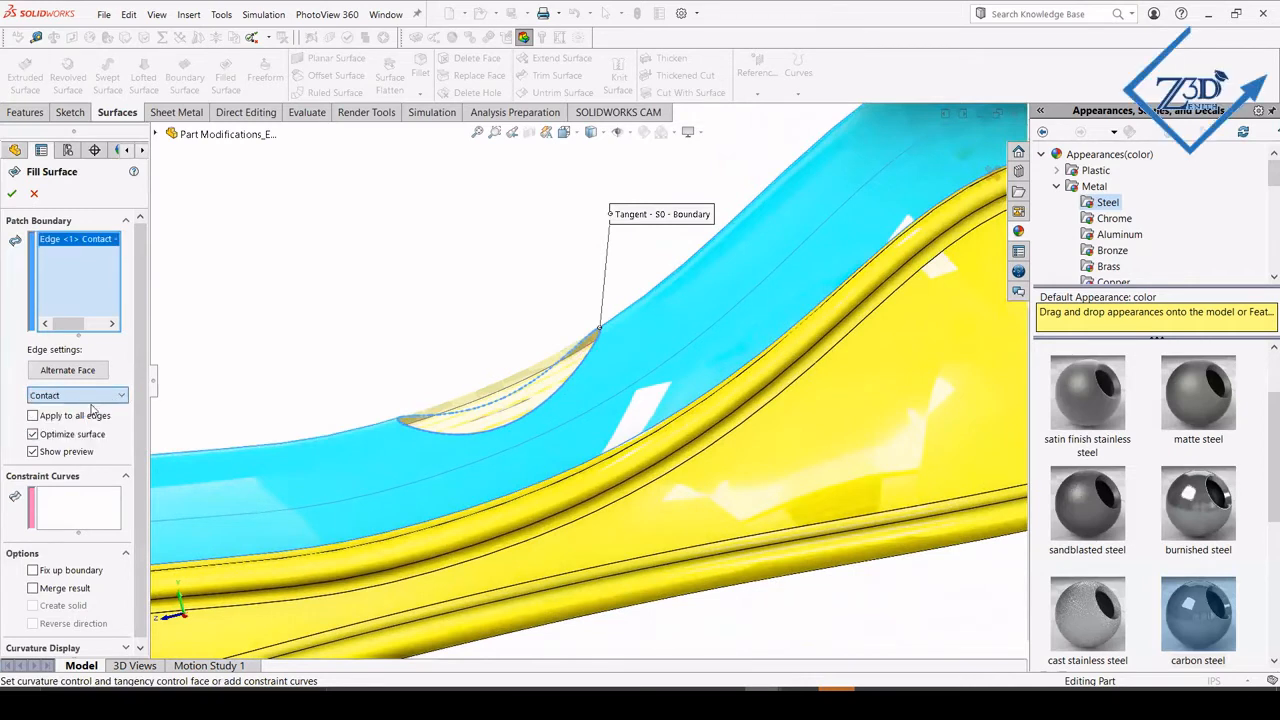
{"action": "left_click", "coordinate": [86, 397]}
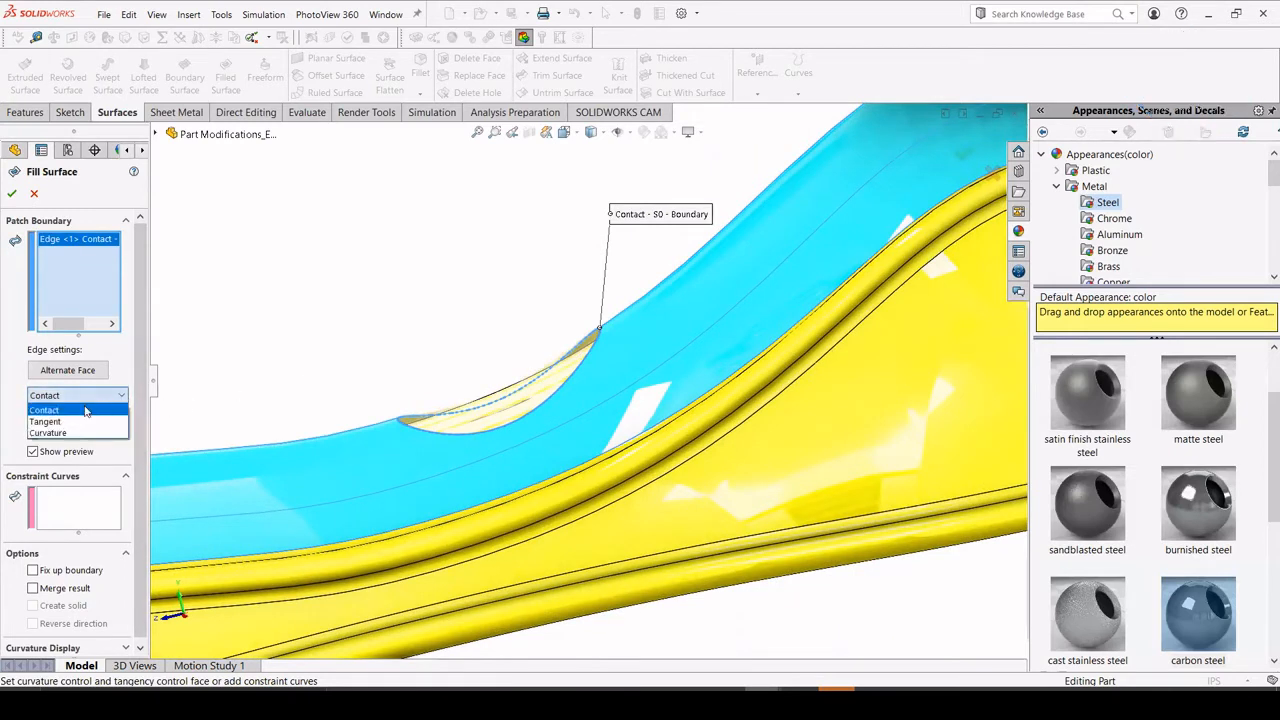
{"action": "left_click", "coordinate": [45, 421]}
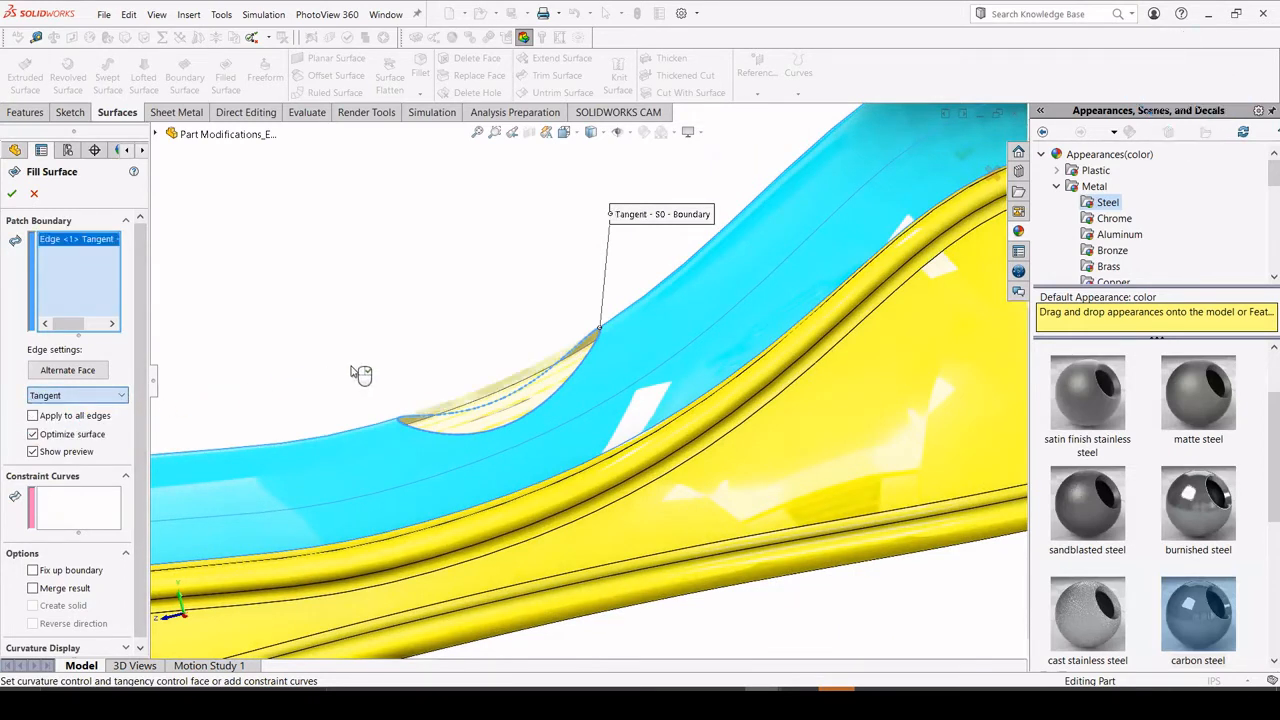
{"action": "left_click", "coordinate": [11, 194]}
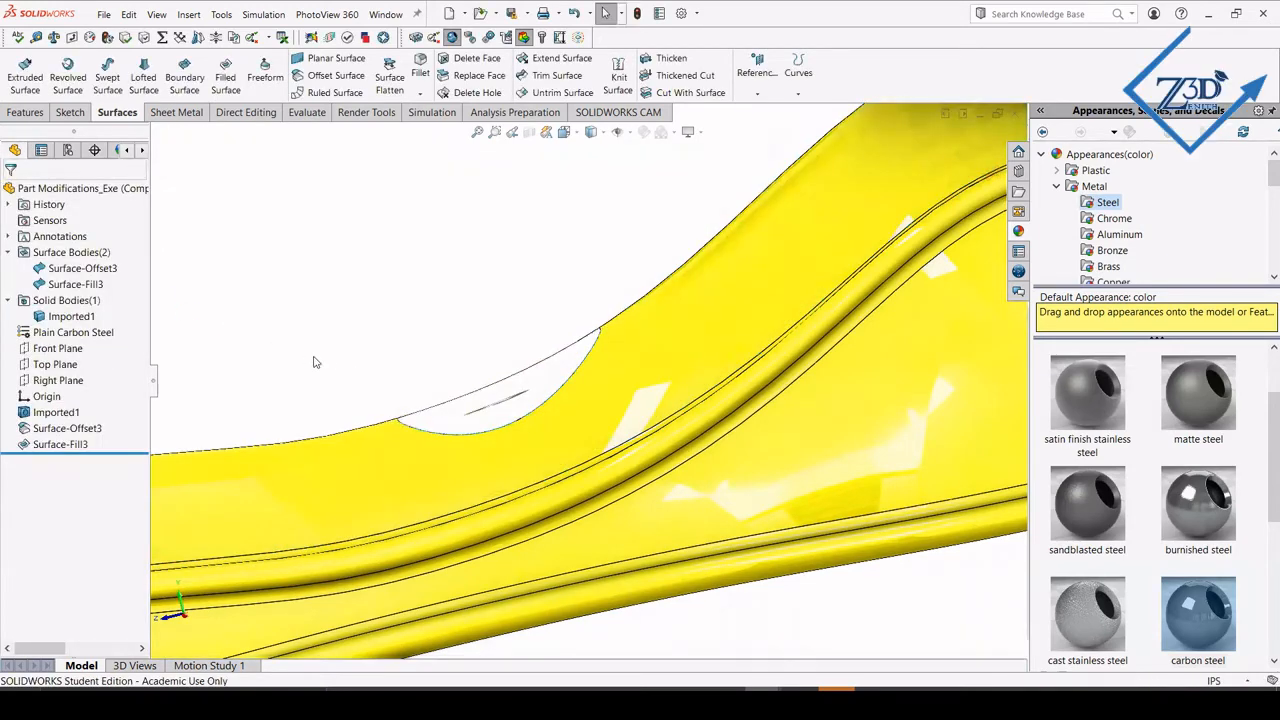
Close the recess with a lofted boss between the Surface-Offset3 and Surface-Fill3 surface bodies.
{"action": "middle_click_drag", "start_coordinate": [313, 362], "coordinate": [457, 406]}
{"action": "scroll", "coordinate": [374, 364], "scroll_direction": "up", "scroll_amount": 3}
{"action": "scroll", "coordinate": [457, 406], "scroll_direction": "down", "scroll_amount": 5}
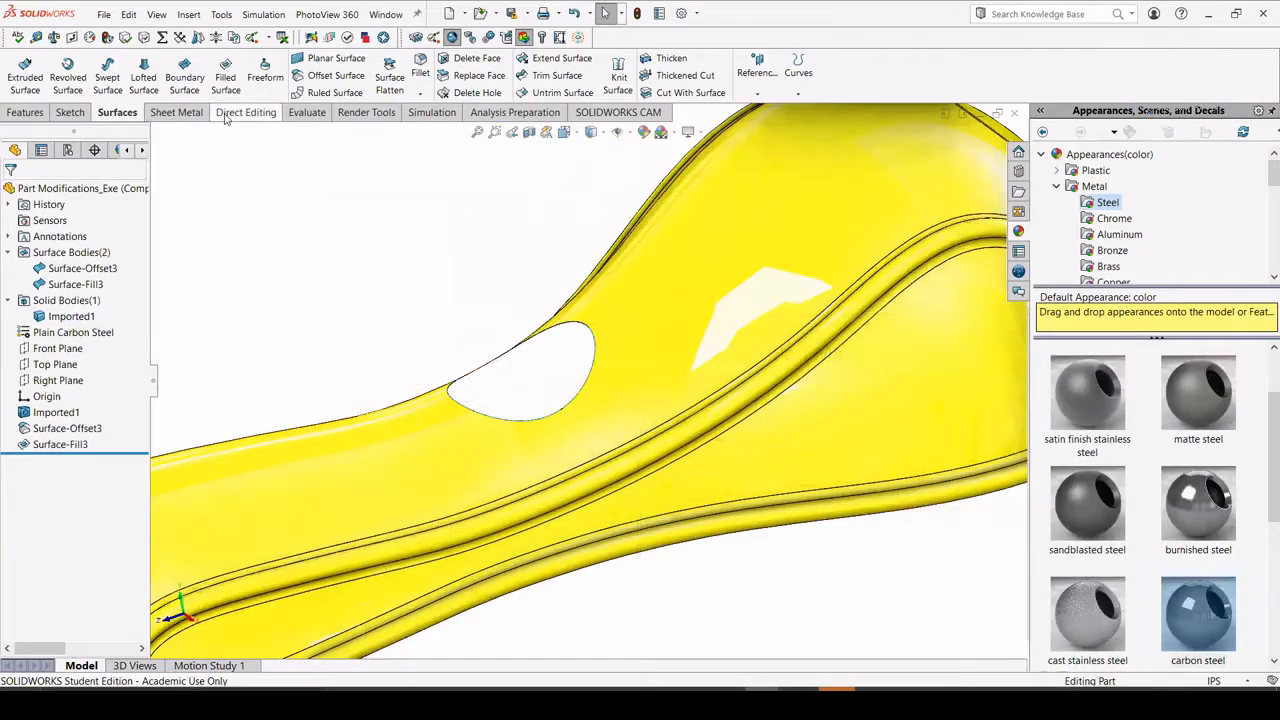
{"action": "left_click", "coordinate": [26, 112]}
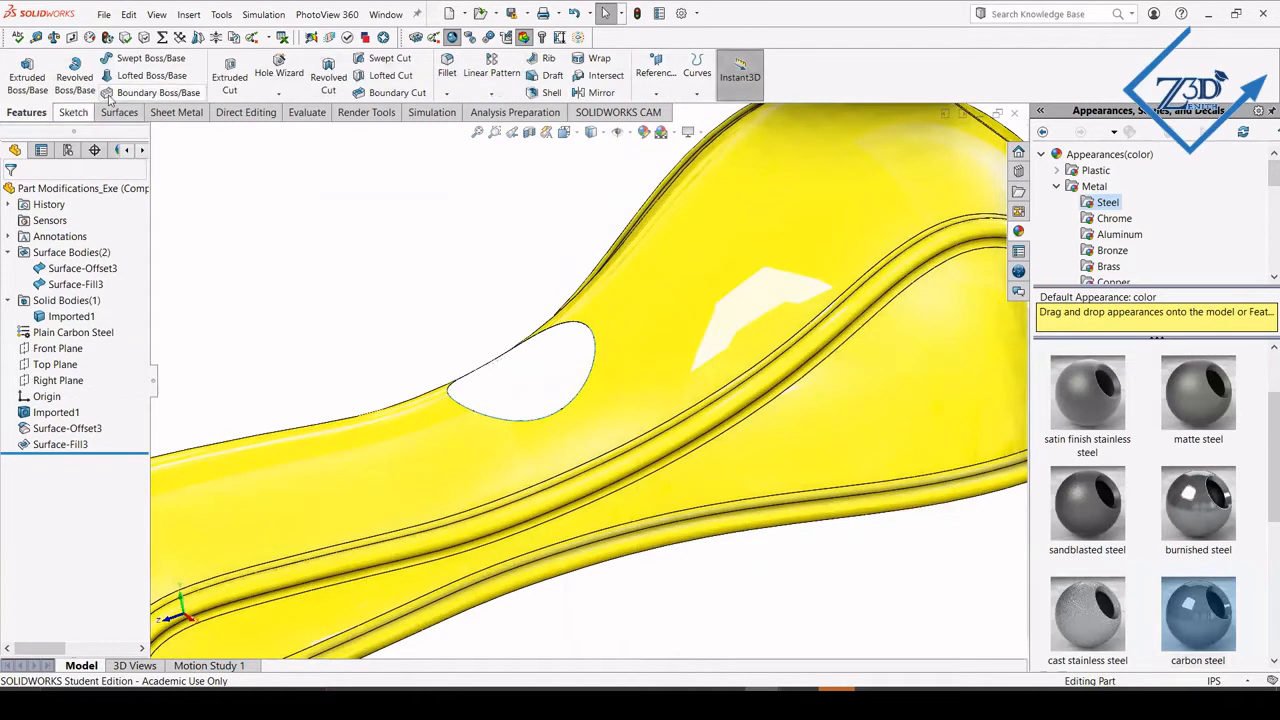
{"action": "left_click", "coordinate": [119, 81]}
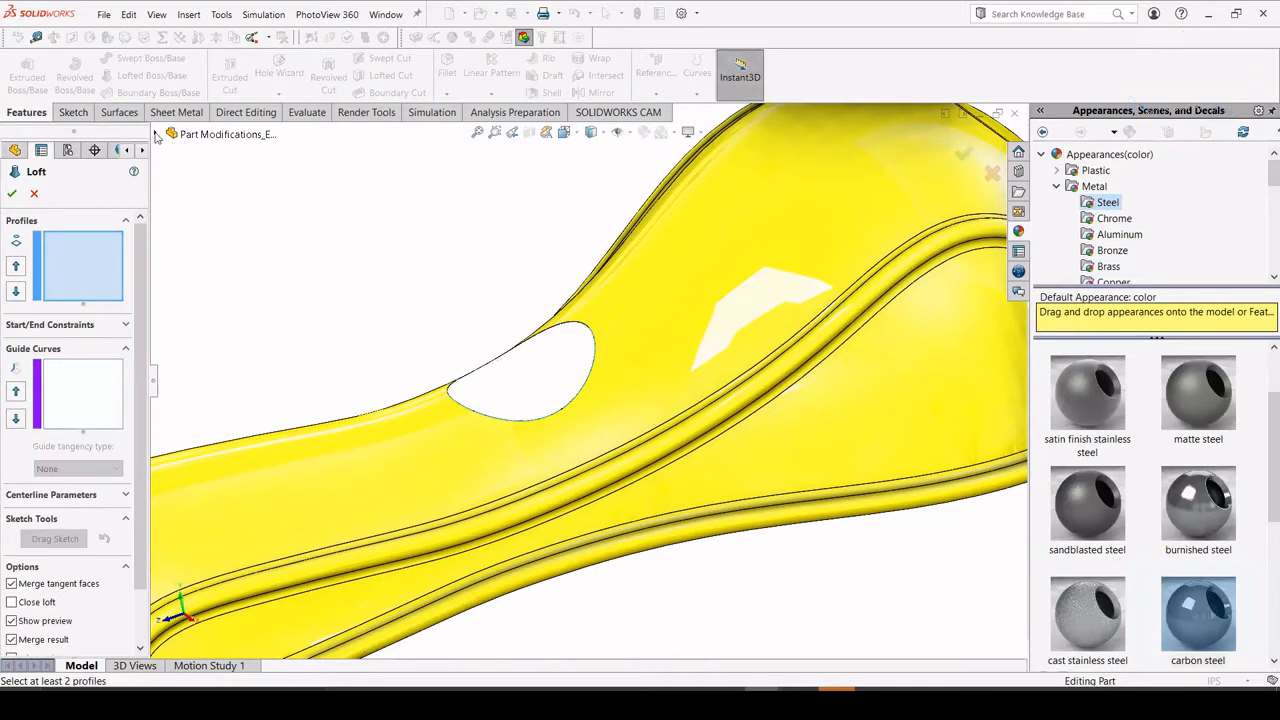
{"action": "left_click", "coordinate": [157, 134]}
{"action": "left_click", "coordinate": [235, 214]}
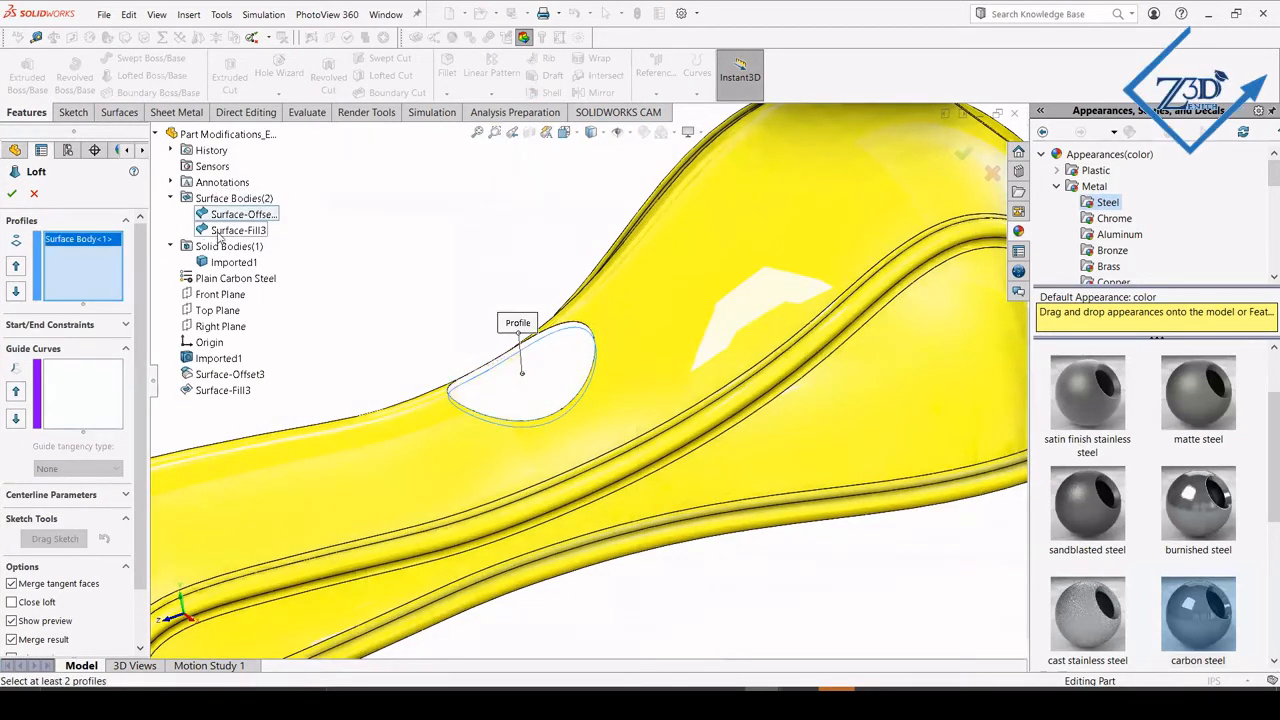
{"action": "left_click", "coordinate": [228, 231]}
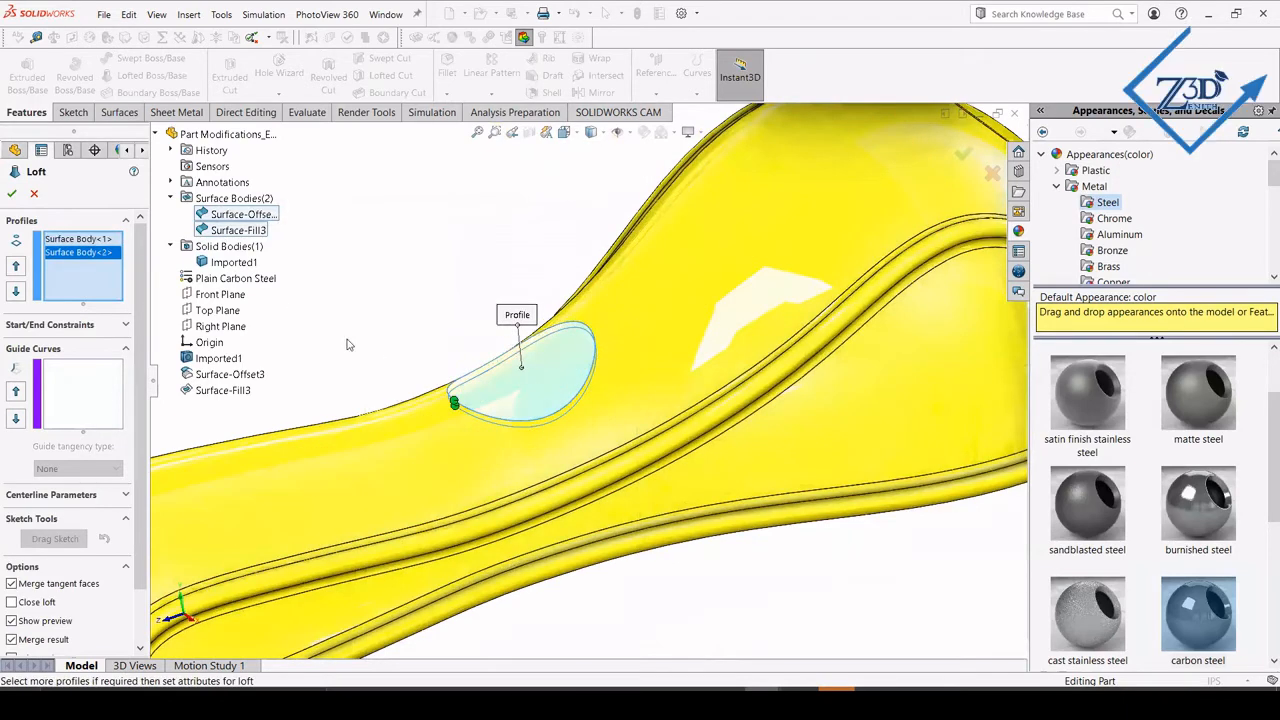
{"action": "left_click", "coordinate": [13, 193]}
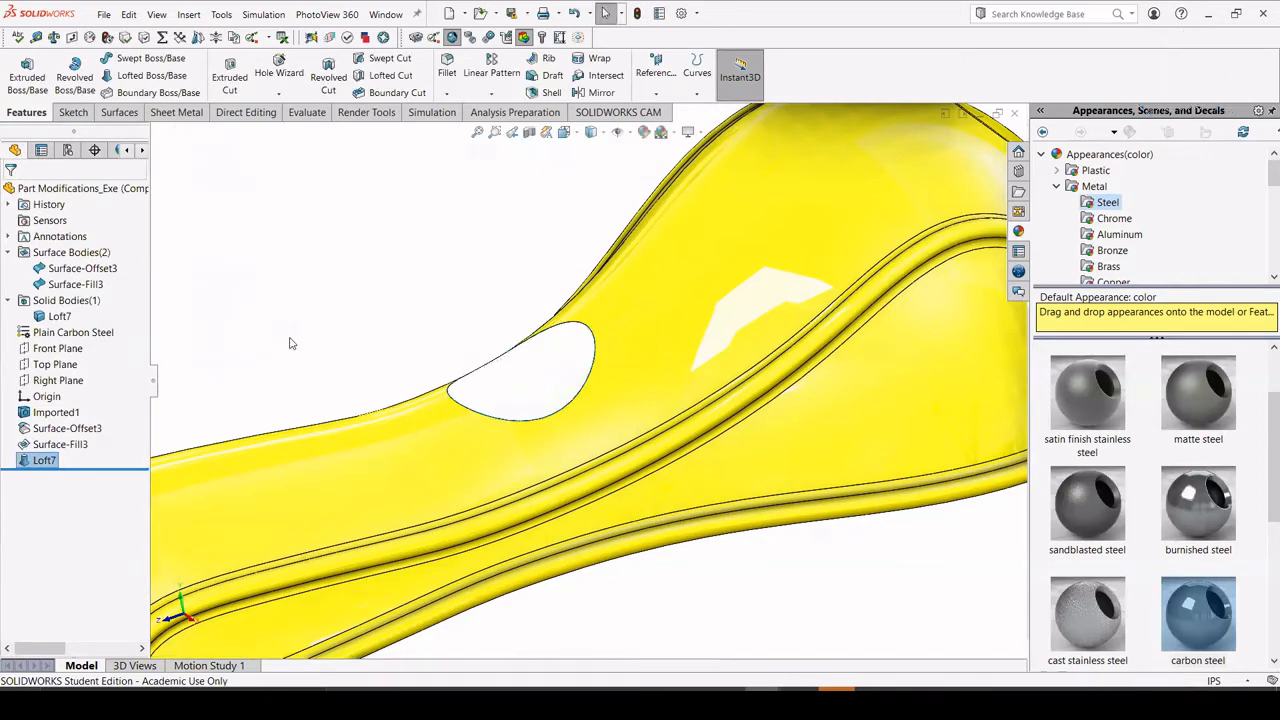
Hide the Surface-Offset3 and Surface-Fill3 surface bodies.
{"action": "middle_click_drag", "start_coordinate": [290, 340], "coordinate": [323, 342]}
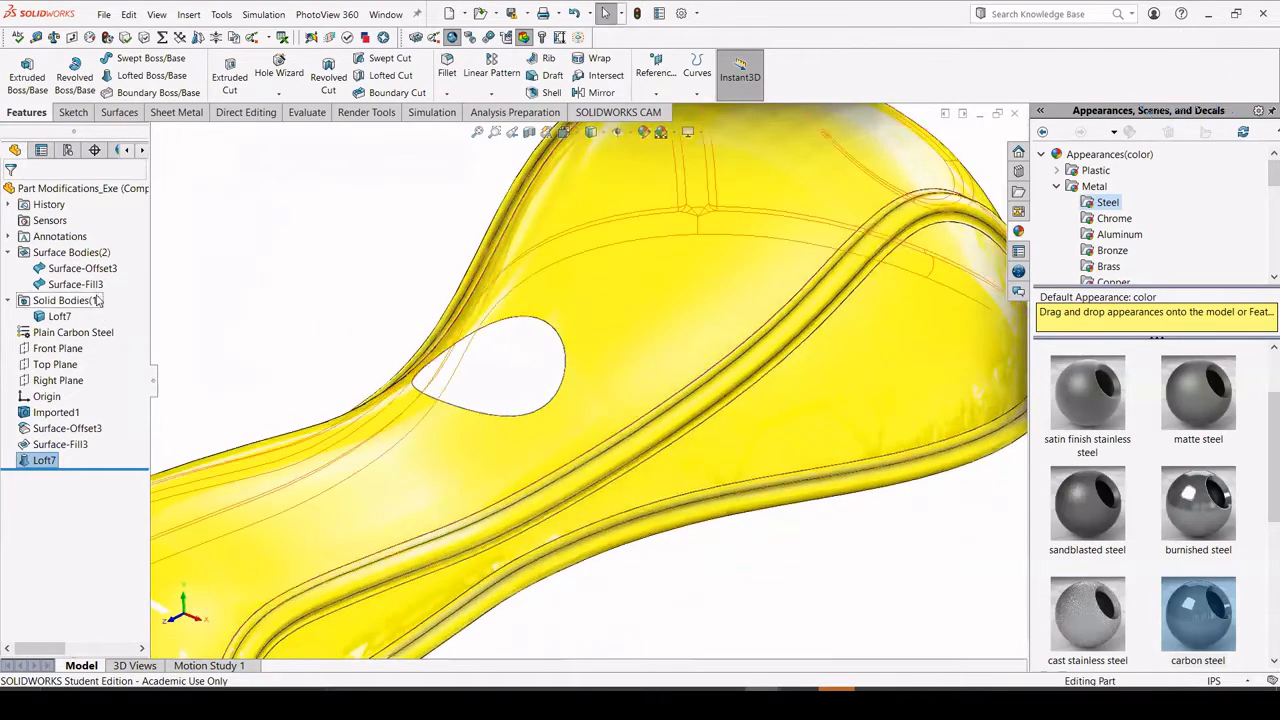
{"action": "left_click", "coordinate": [82, 268]}
{"action": "left_click", "coordinate": [89, 250]}
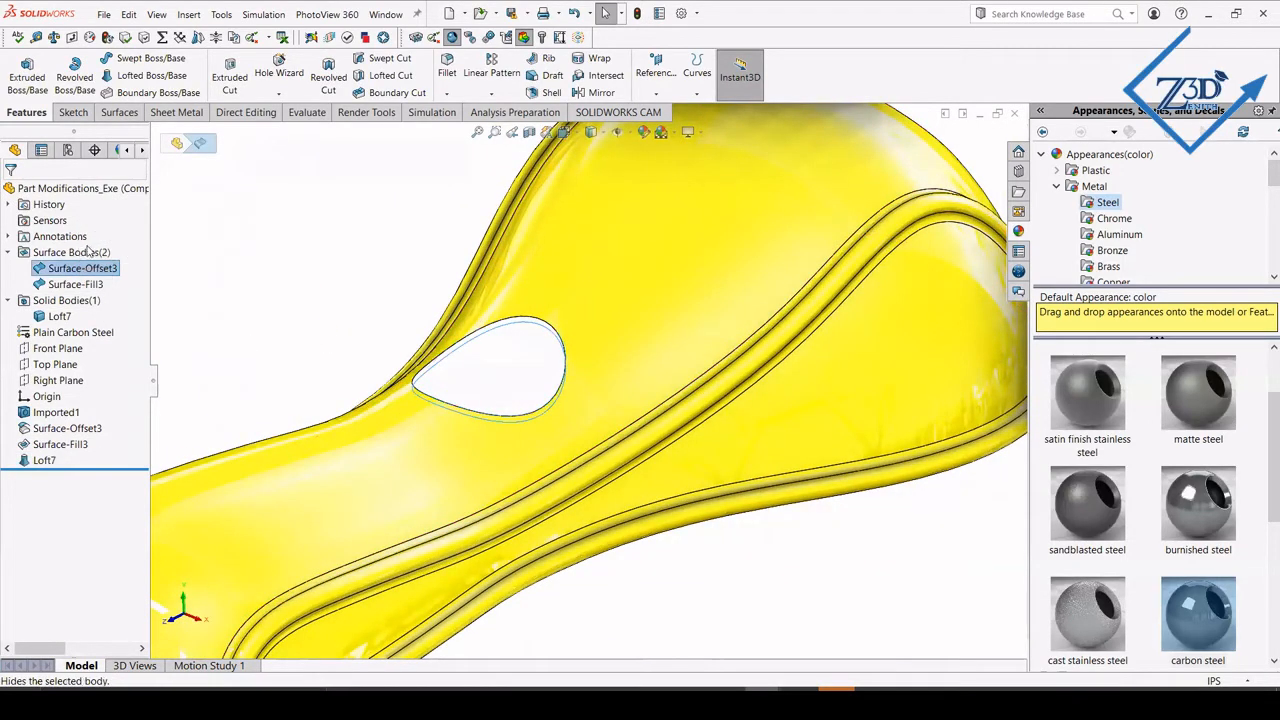
{"action": "left_click", "coordinate": [75, 284]}
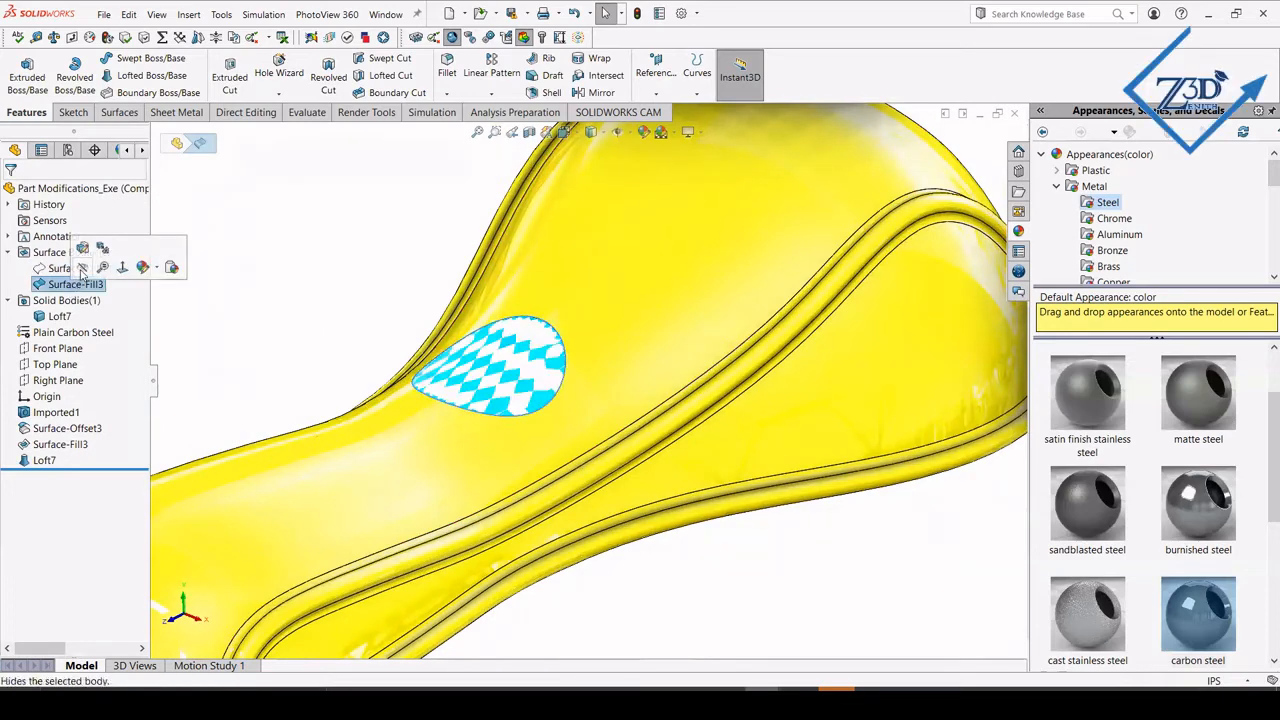
{"action": "left_click", "coordinate": [88, 262]}
{"action": "key", "text": "f"}
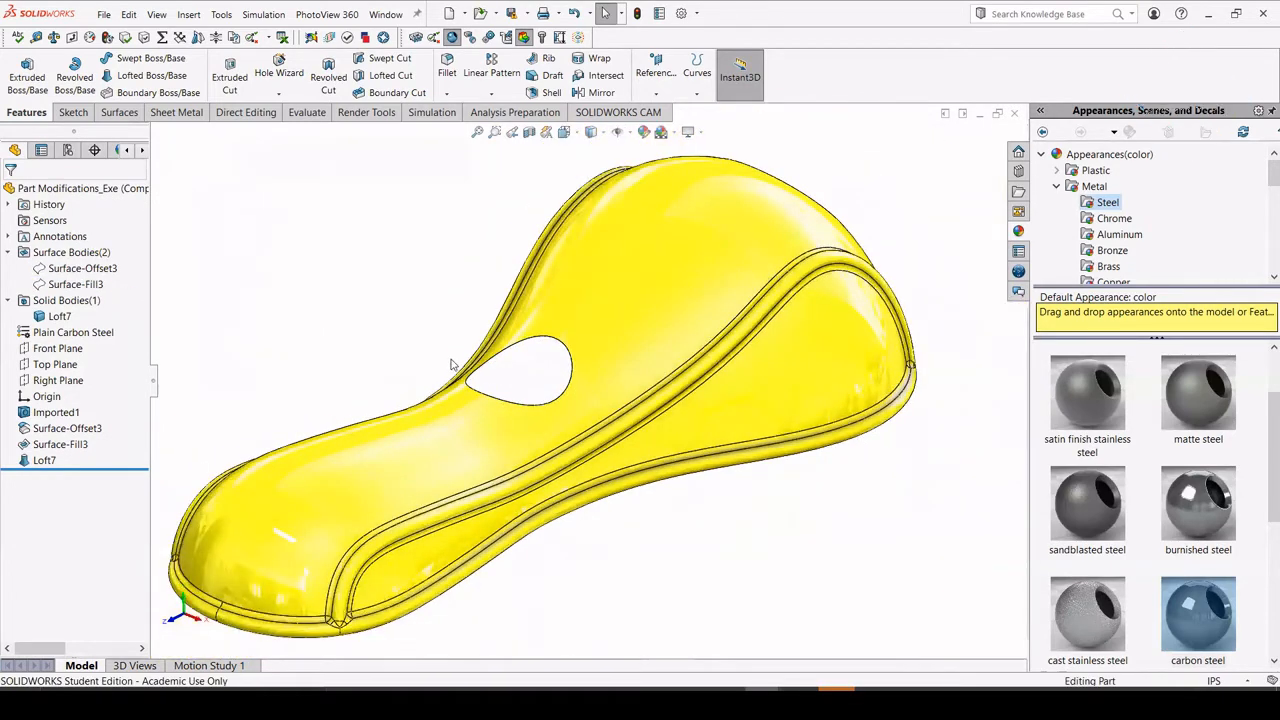
Apply the standard yellow color to the white face covering the former recess.
{"action": "mouse_move", "coordinate": [451, 365]}
{"action": "middle_mouse_down"}
{"action": "mouse_move", "coordinate": [476, 370]}
{"action": "mouse_move", "coordinate": [434, 383]}
{"action": "middle_mouse_up"}
{"action": "left_click", "coordinate": [503, 395]}
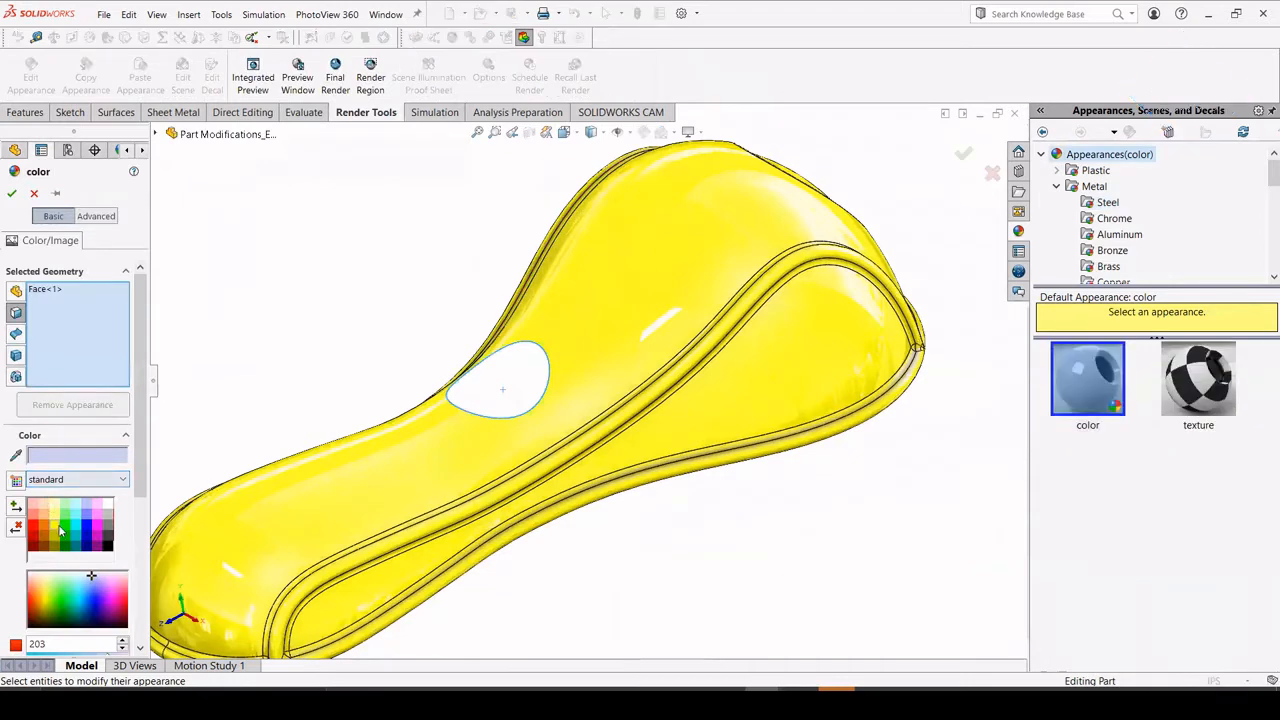
{"action": "left_click", "coordinate": [56, 527]}
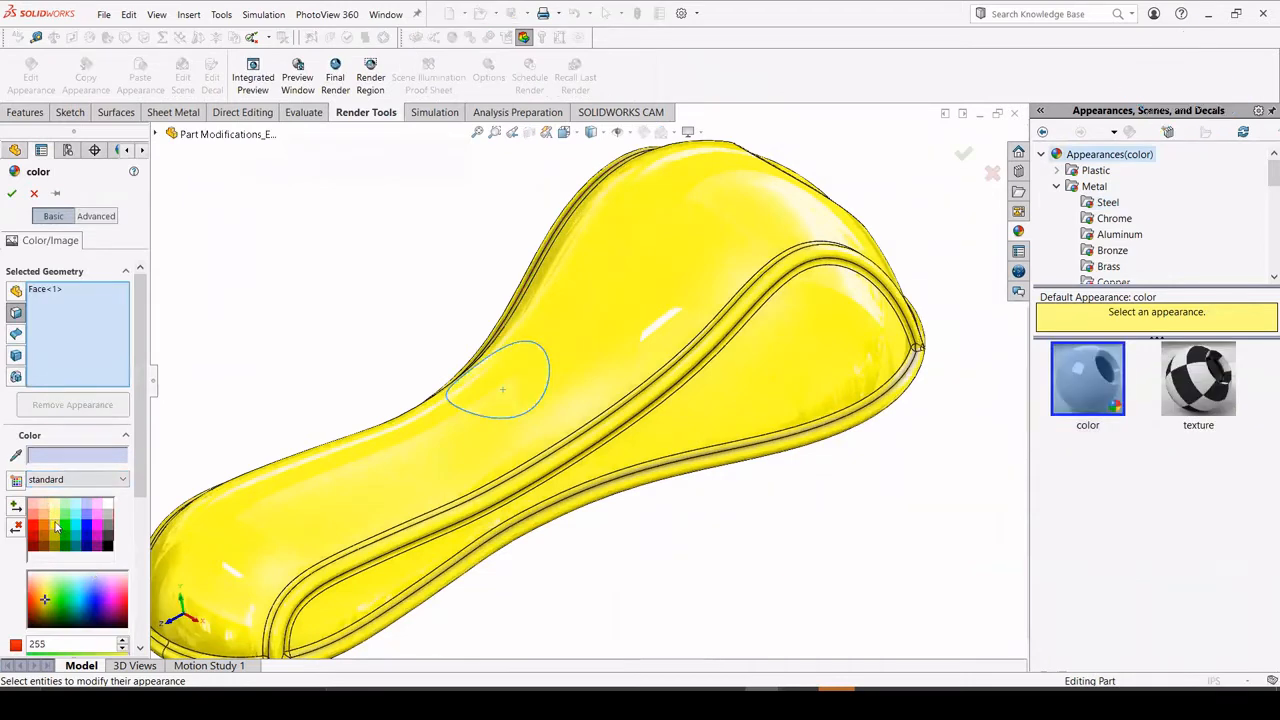
{"action": "left_click", "coordinate": [11, 195]}
Start a new sketch on the flat underside face of the body.
{"action": "middle_click_drag", "start_coordinate": [366, 331], "coordinate": [500, 557]}
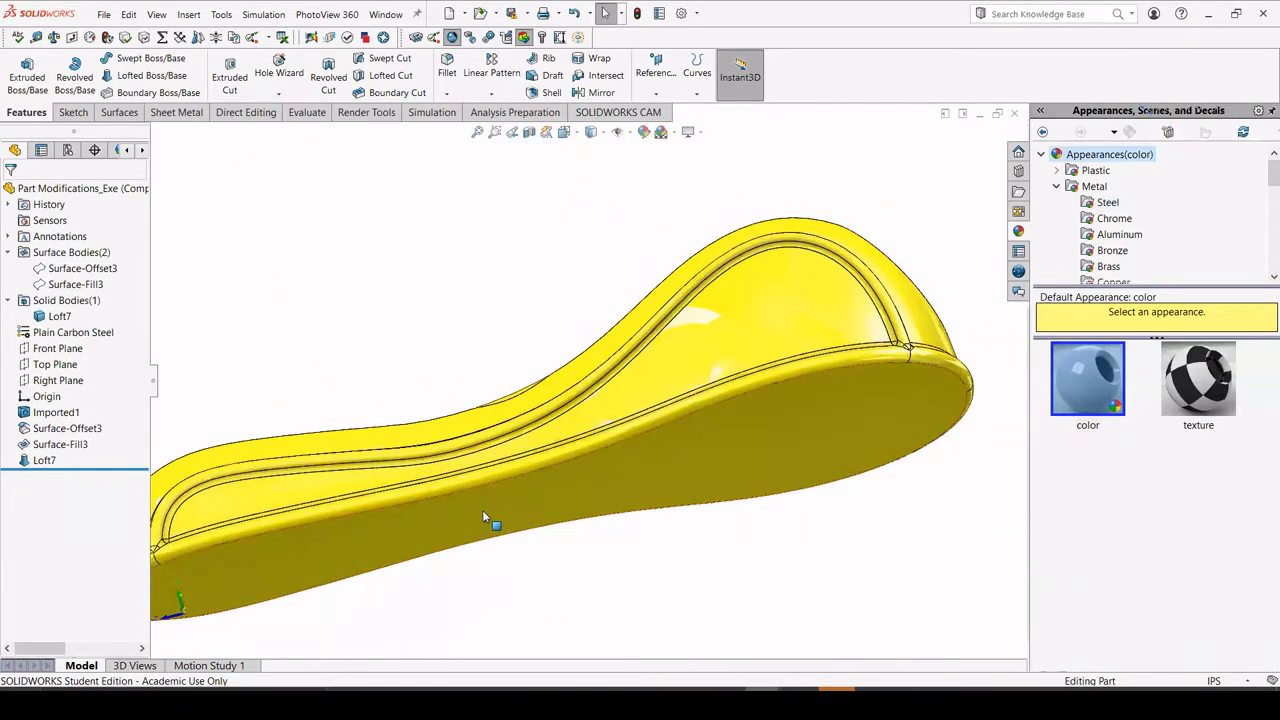
{"action": "left_click", "coordinate": [483, 514]}
{"action": "left_click", "coordinate": [537, 474]}
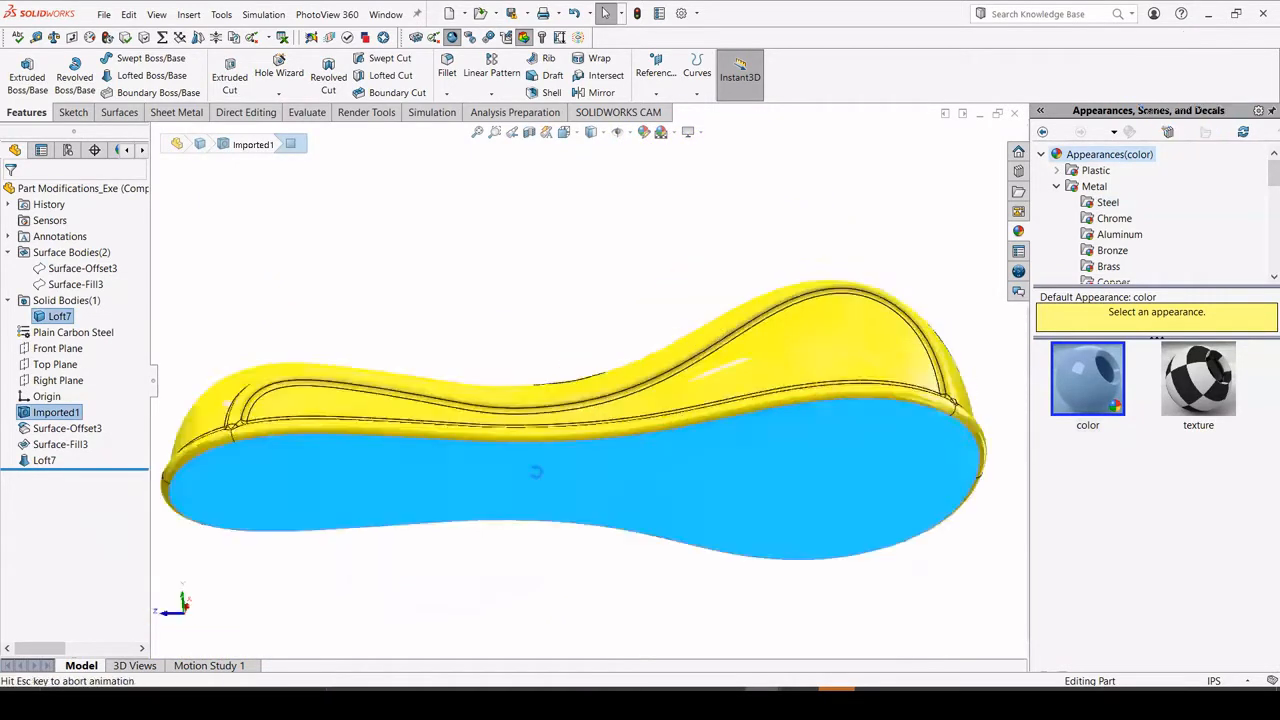
{"action": "left_click", "coordinate": [440, 406]}
{"action": "scroll", "coordinate": [727, 427], "scroll_direction": "down", "scroll_amount": 3}
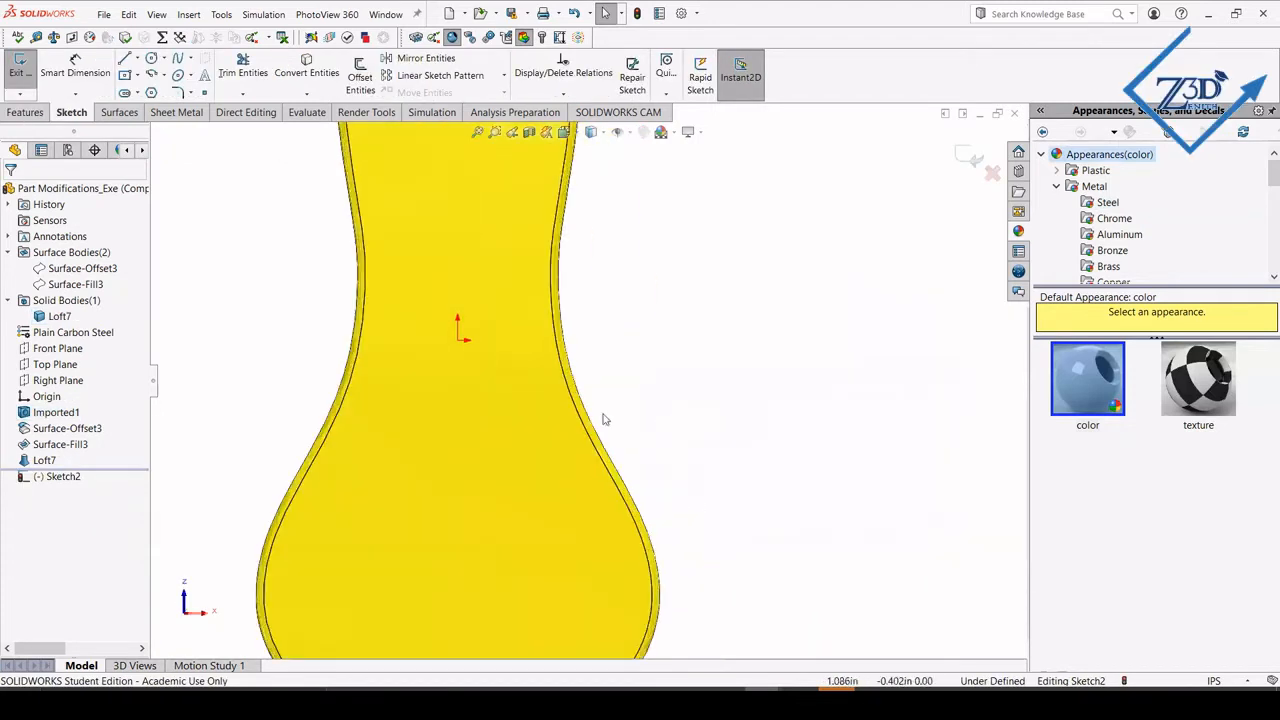
Sketch a center rectangle at the origin on the underside, about 0.43 in wide and 1.00 in tall.
{"action": "left_click", "coordinate": [125, 77]}
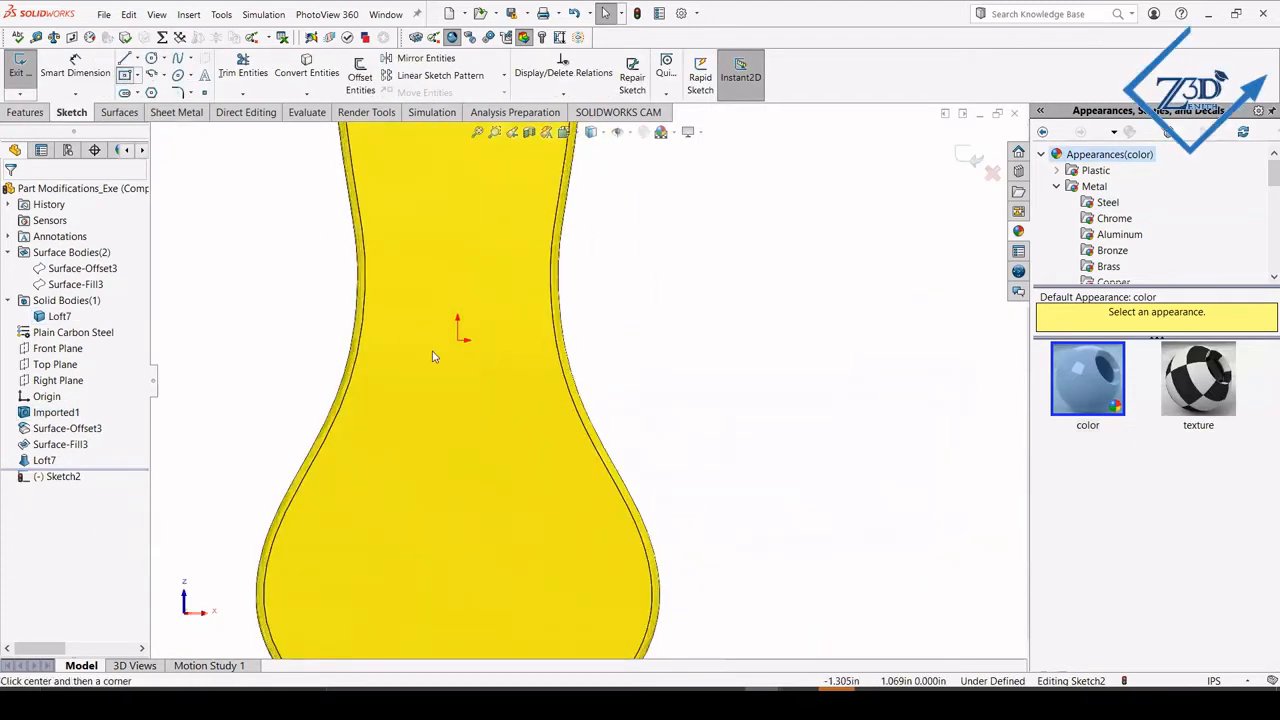
{"action": "left_click_drag", "start_coordinate": [458, 340], "coordinate": [500, 243]}
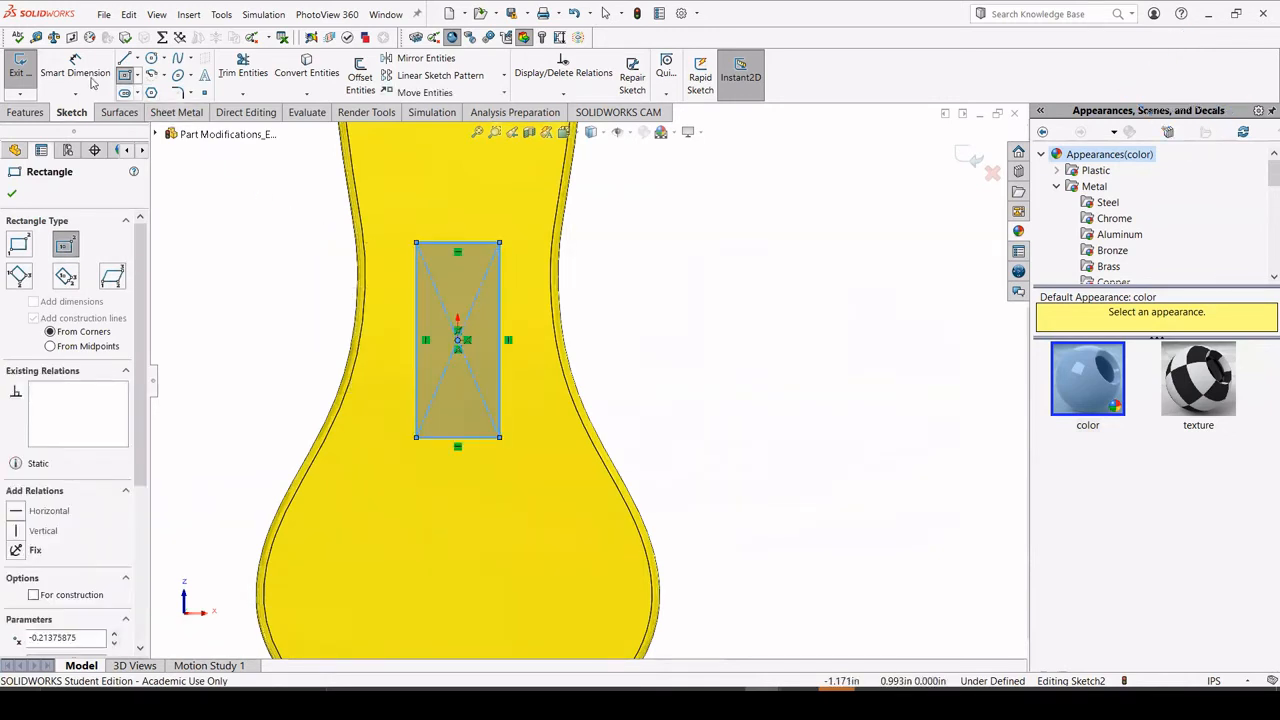
{"action": "key", "text": "Escape"}
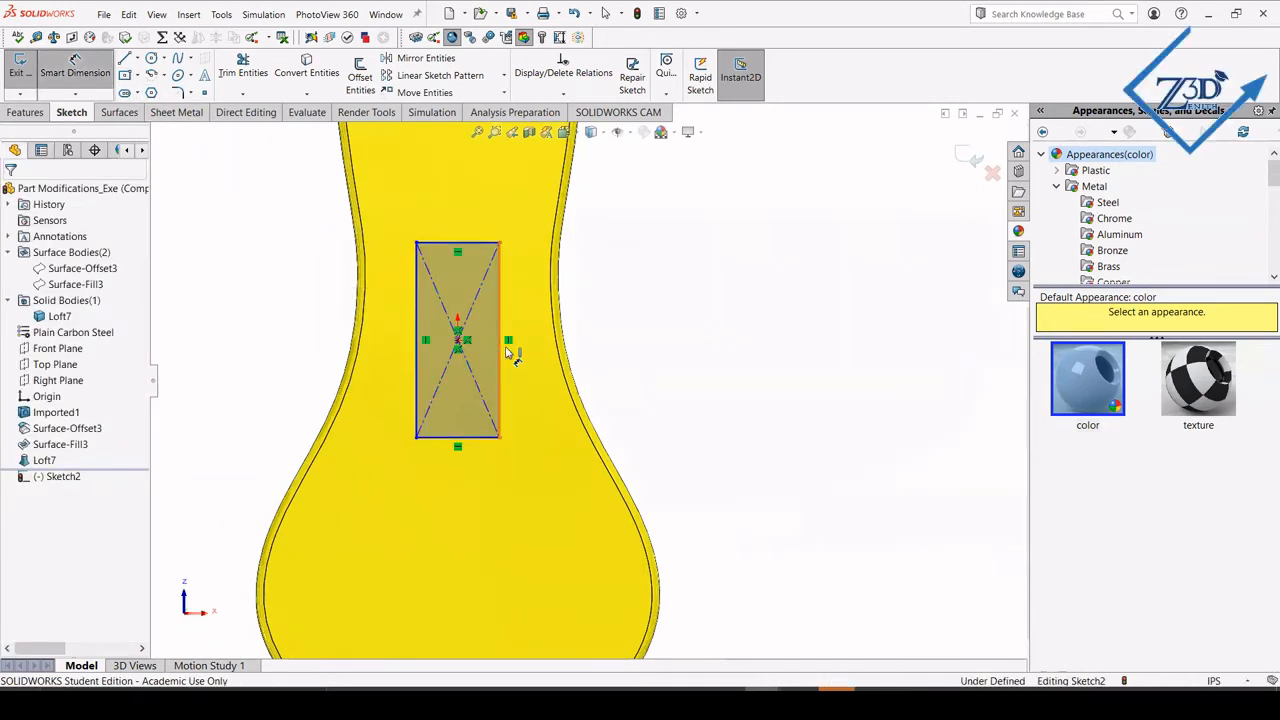
Dimension the rectangle with a height of 1 in and a width of 0.5 in.
{"action": "left_click", "coordinate": [500, 352]}
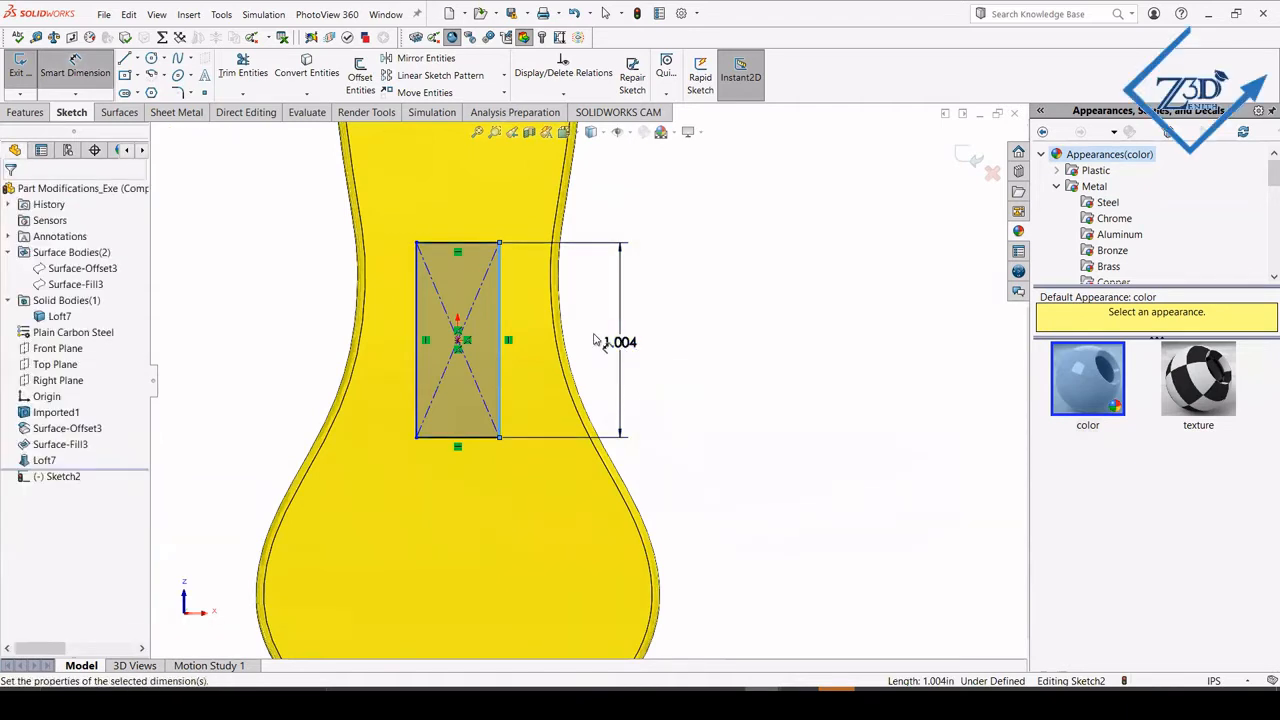
{"action": "left_click", "coordinate": [600, 343]}
{"action": "type", "text": "1"}
{"action": "left_click", "coordinate": [564, 320]}
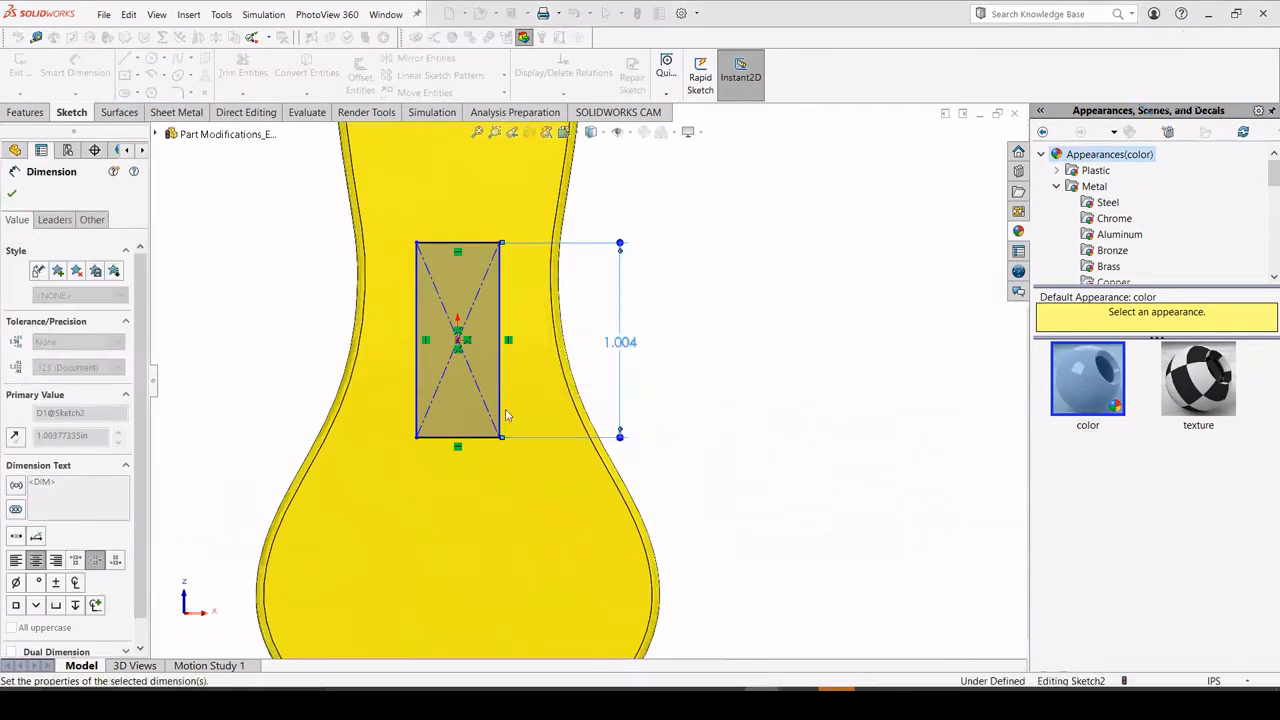
{"action": "left_click", "coordinate": [474, 447]}
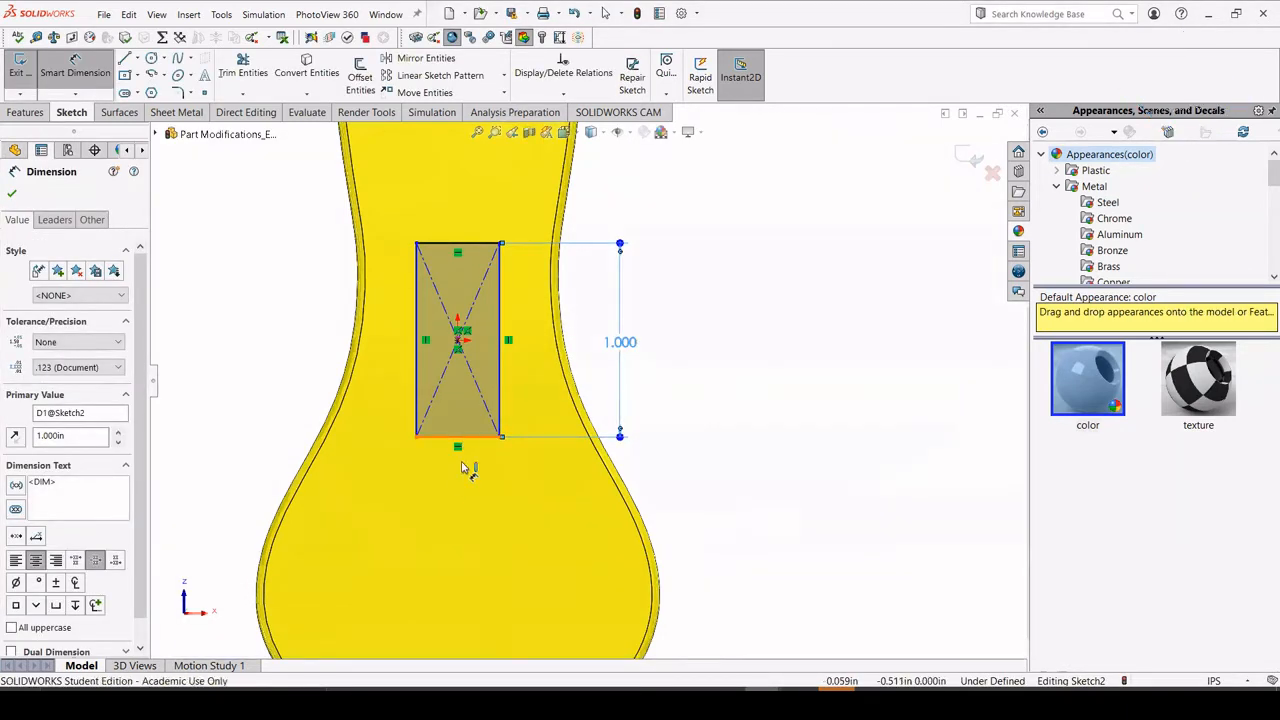
{"action": "left_click", "coordinate": [460, 495]}
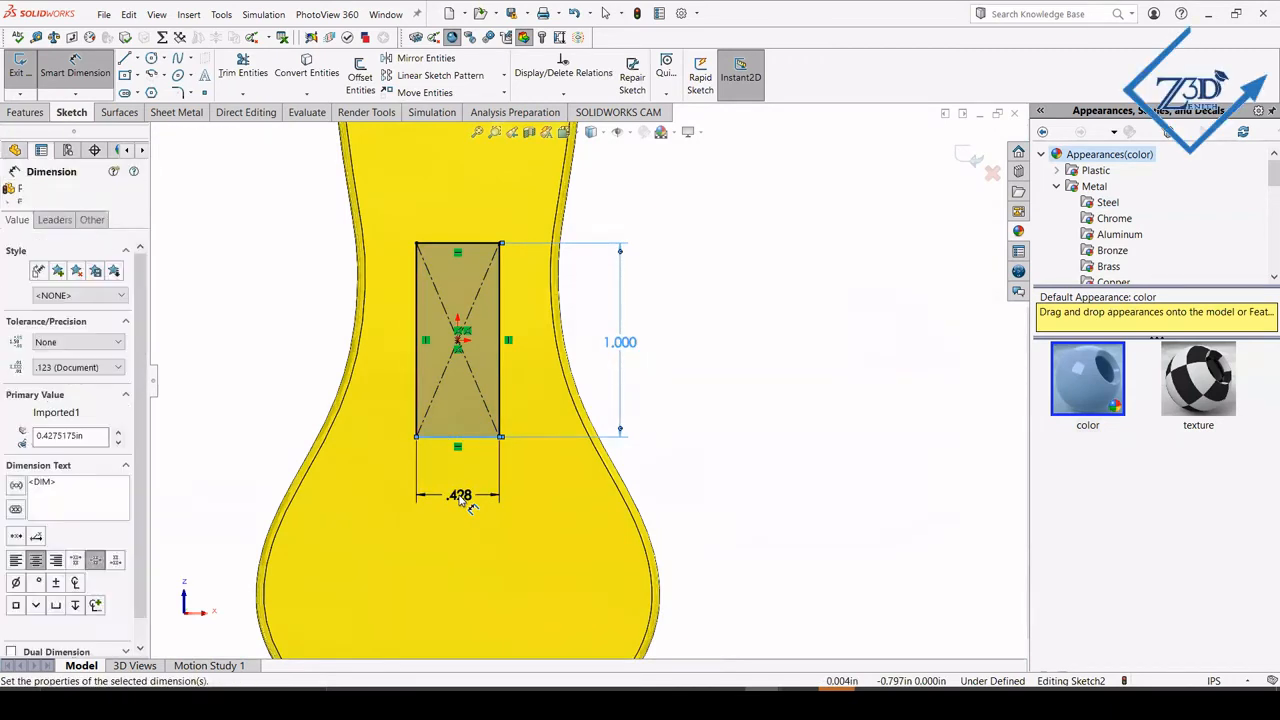
{"action": "type", "text": ".5"}
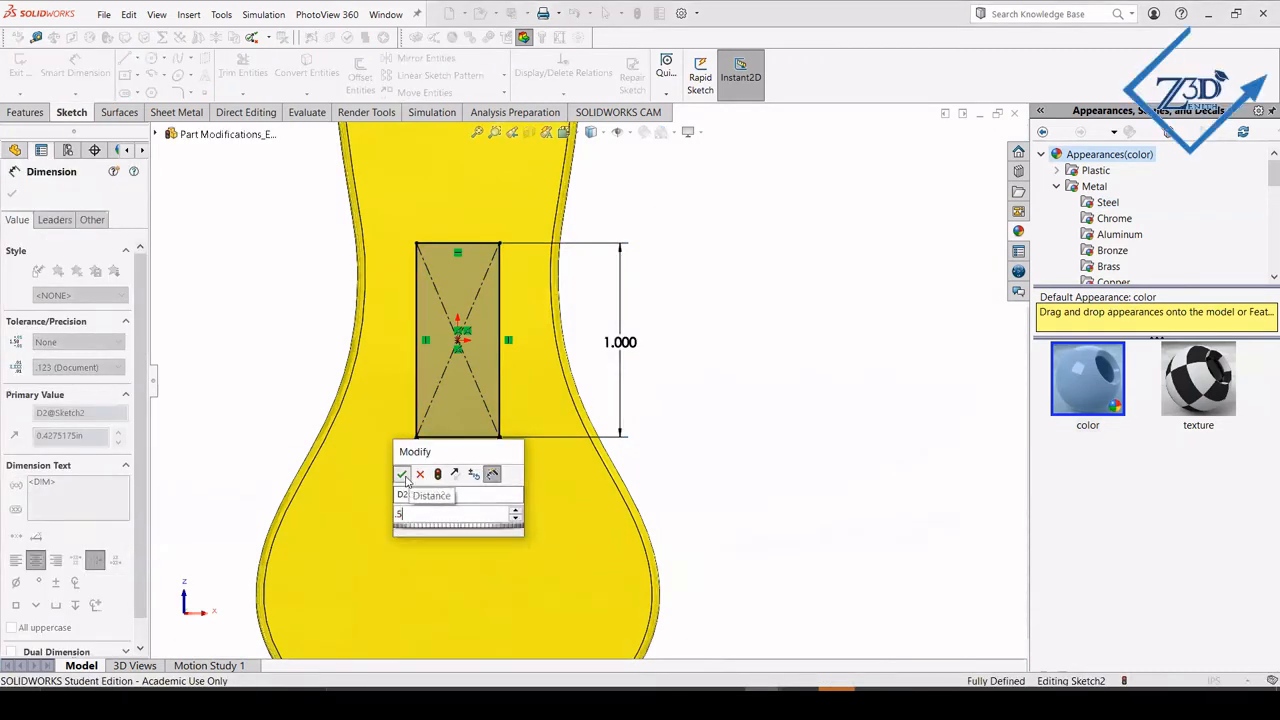
{"action": "key", "text": "Return"}
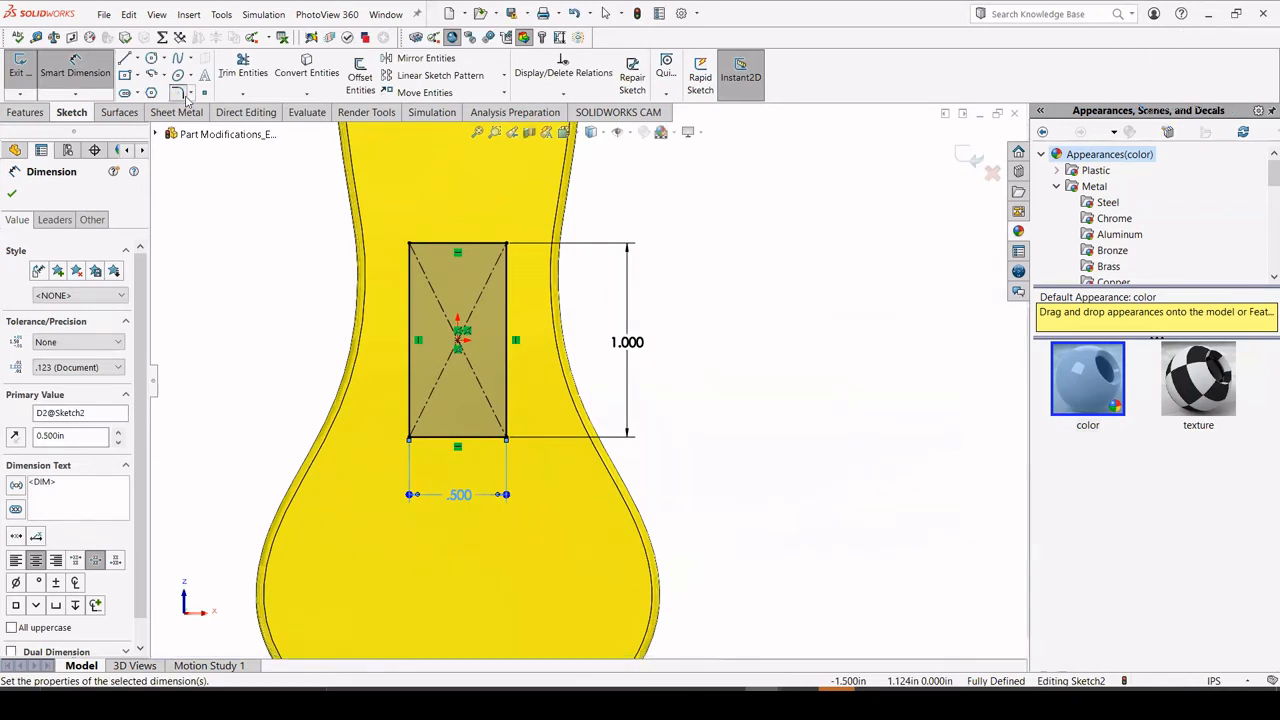
Round all four rectangle corners with 0.080 in sketch fillets and move the radius dimension clear of the profile.
{"action": "left_click", "coordinate": [177, 92]}
{"action": "left_click", "coordinate": [411, 245]}
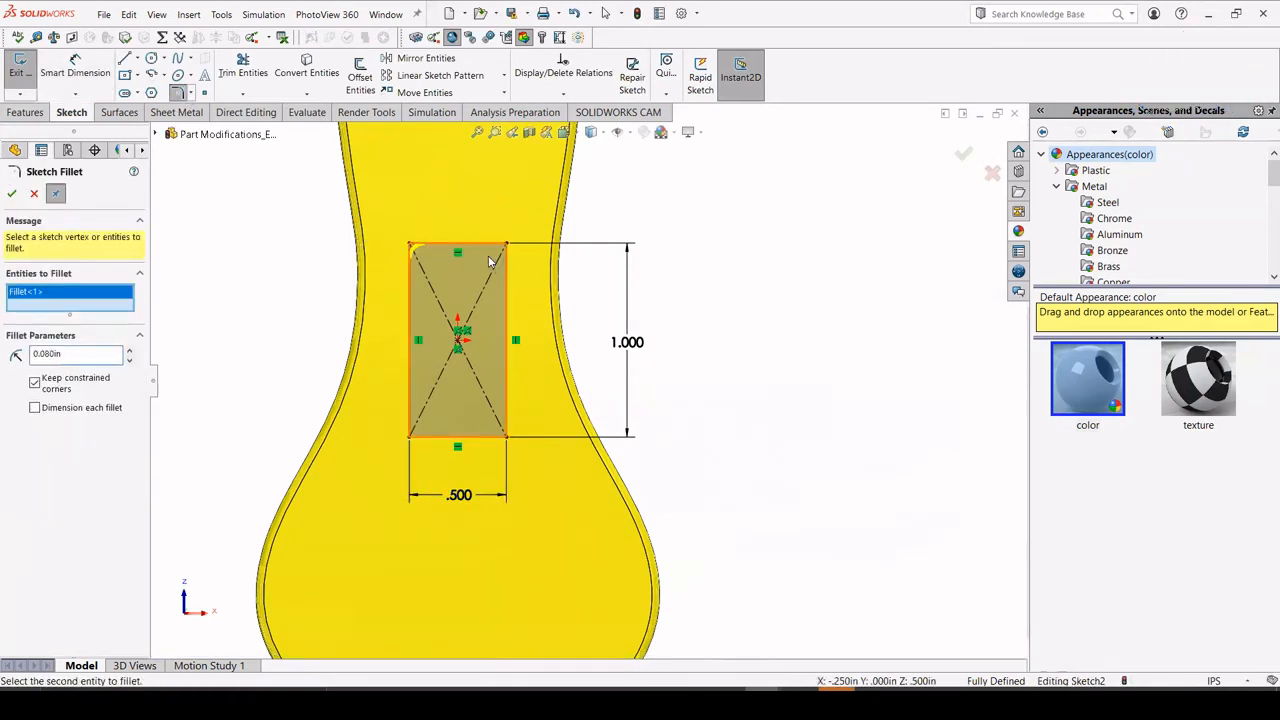
{"action": "left_click", "coordinate": [506, 248]}
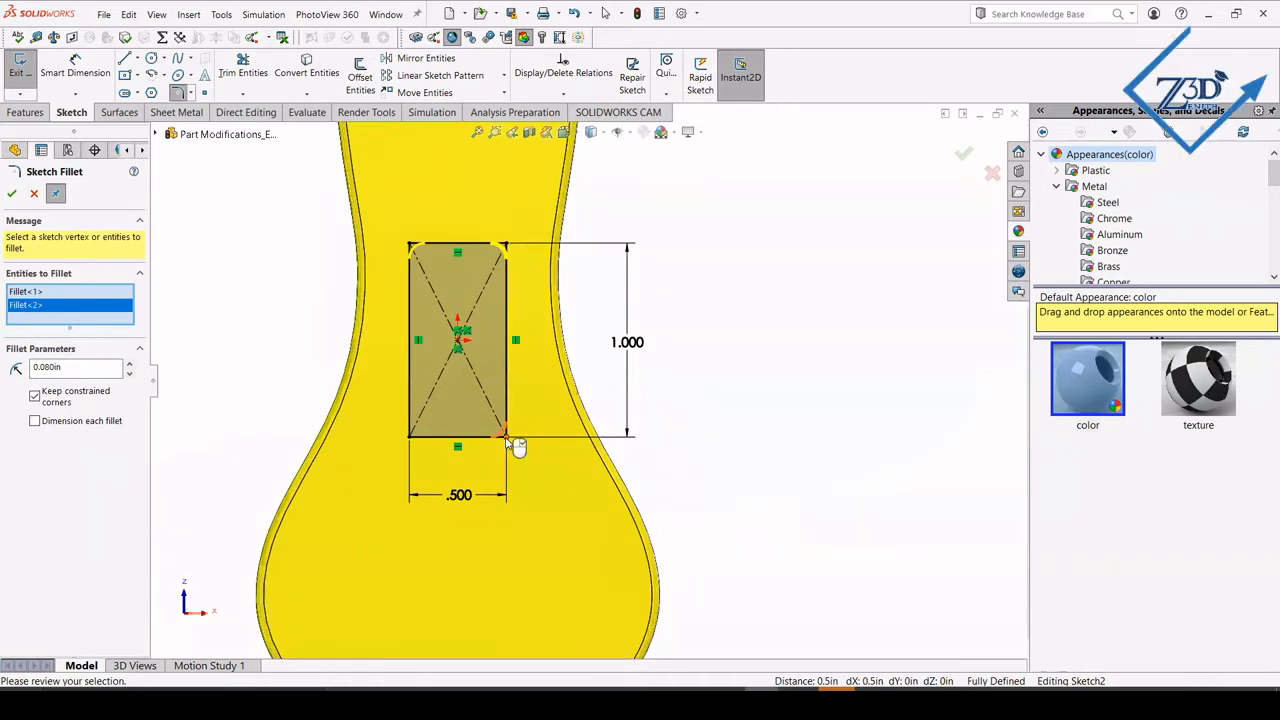
{"action": "left_click", "coordinate": [506, 437]}
{"action": "left_click", "coordinate": [411, 439]}
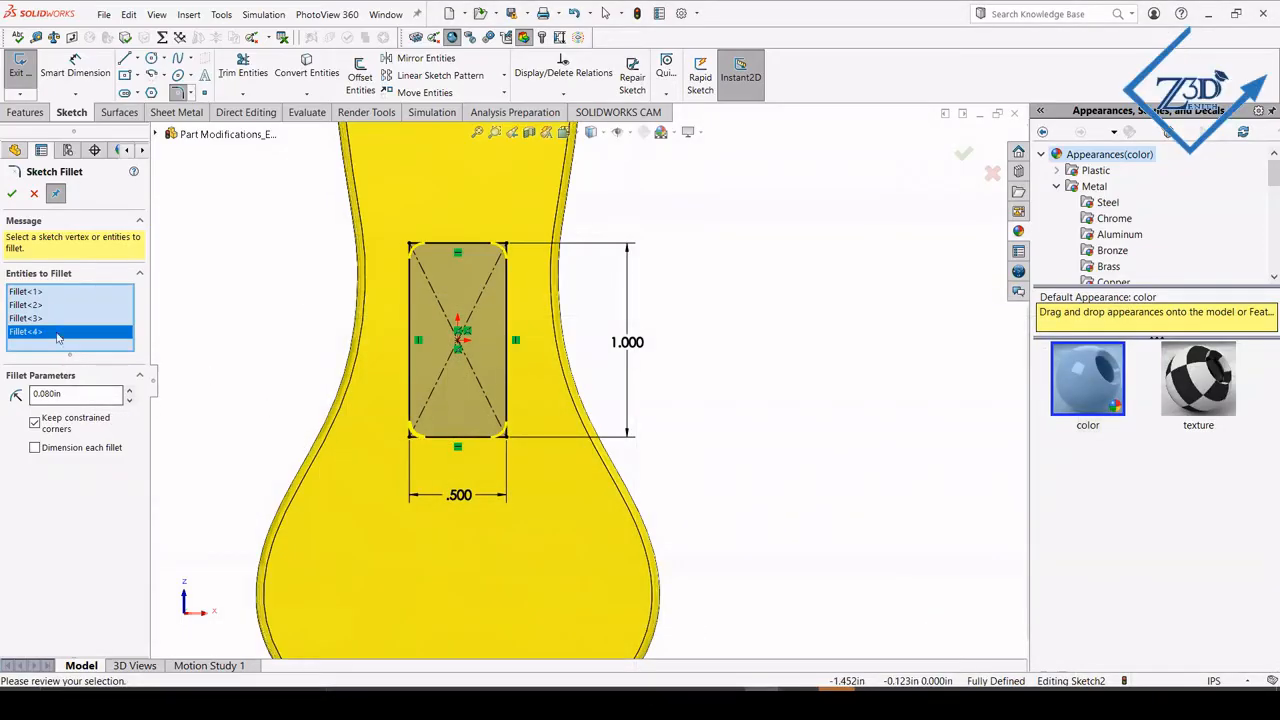
{"action": "left_click", "coordinate": [11, 194]}
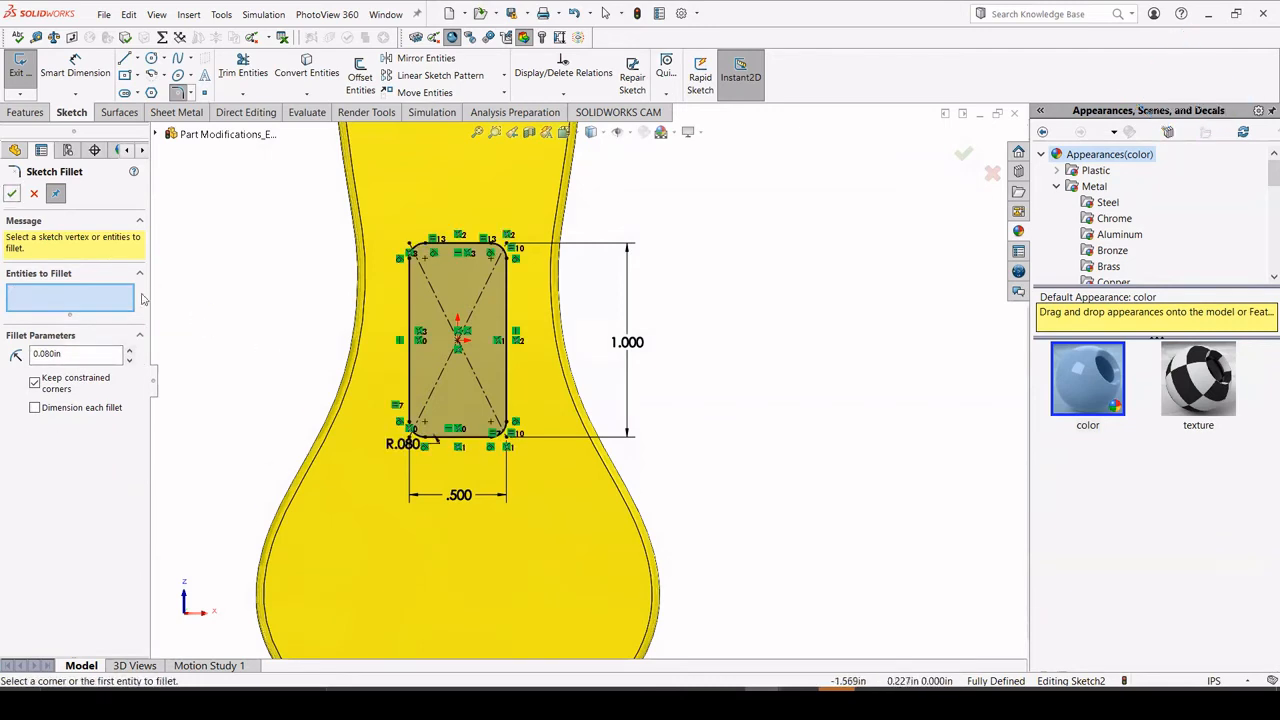
{"action": "left_click", "coordinate": [12, 194]}
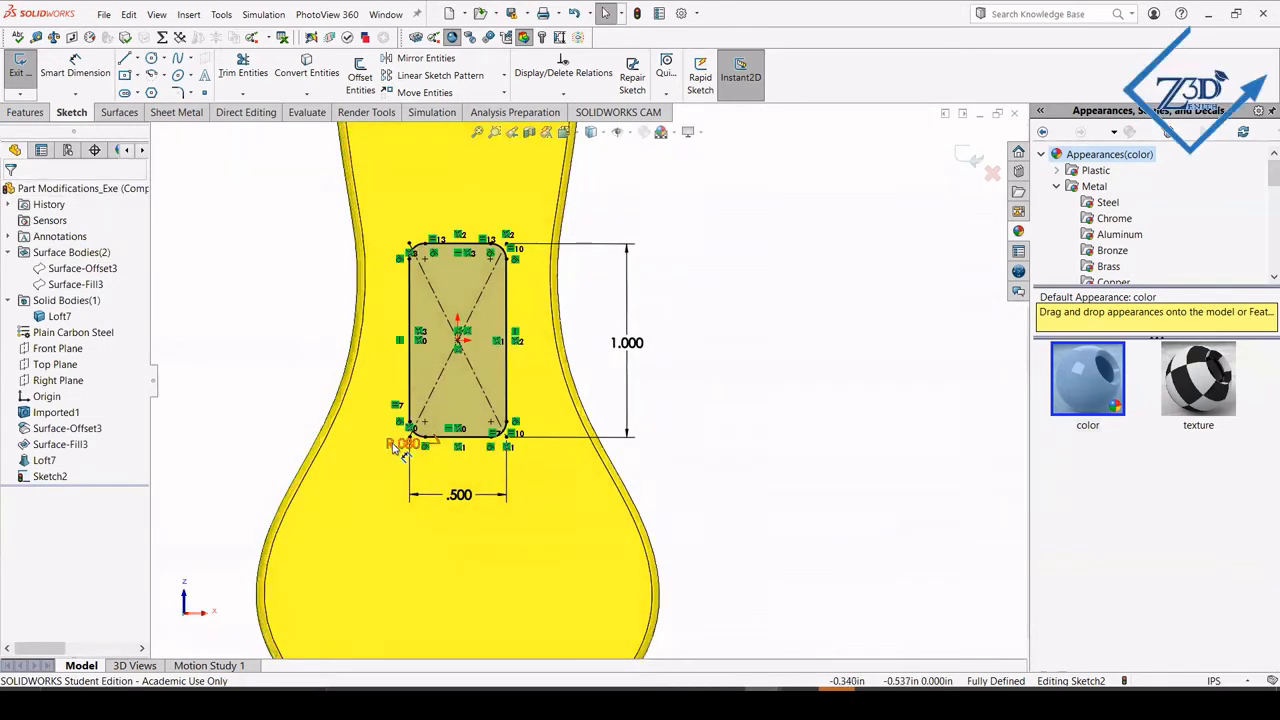
{"action": "left_click_drag", "start_coordinate": [403, 443], "coordinate": [356, 489]}
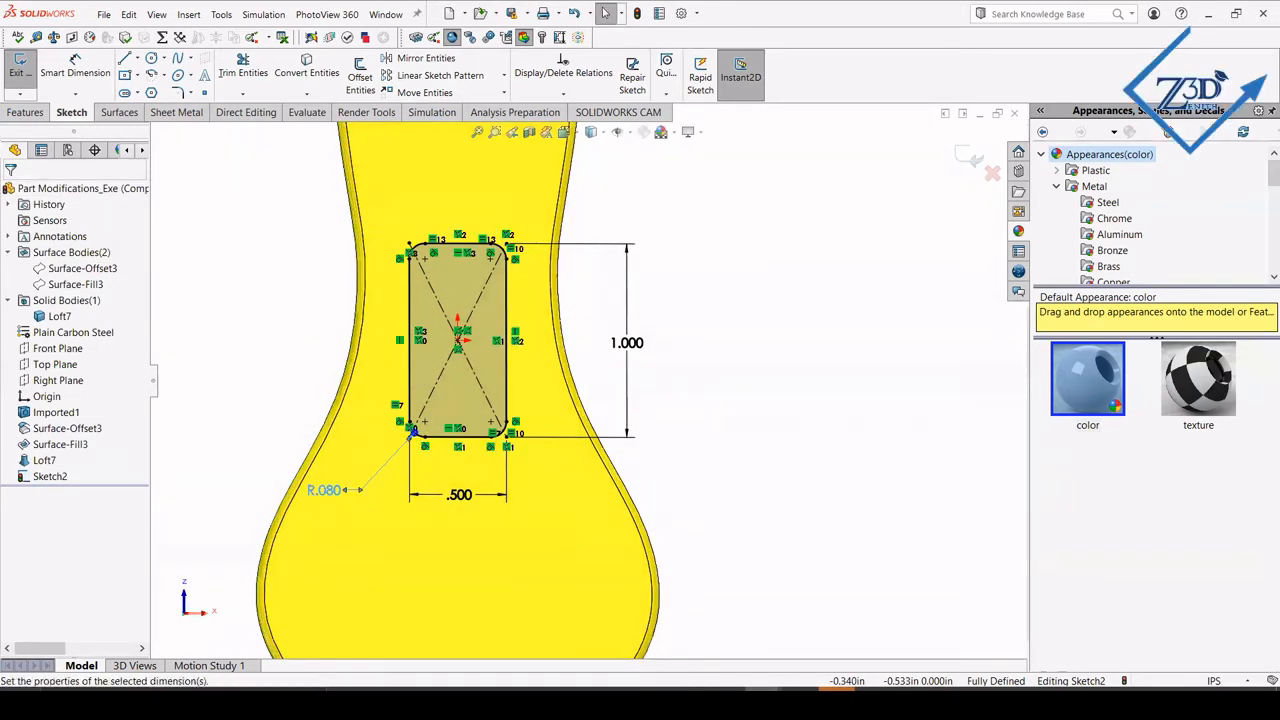
{"action": "left_click", "coordinate": [251, 339]}
Begin an extruded cut from the rounded rectangle, starting at an offset of 1 in from the sketch plane.
{"action": "mouse_move", "coordinate": [323, 386]}
{"action": "middle_mouse_down"}
{"action": "mouse_move", "coordinate": [417, 317]}
{"action": "mouse_move", "coordinate": [360, 503]}
{"action": "mouse_move", "coordinate": [371, 491]}
{"action": "mouse_move", "coordinate": [334, 449]}
{"action": "middle_mouse_up"}
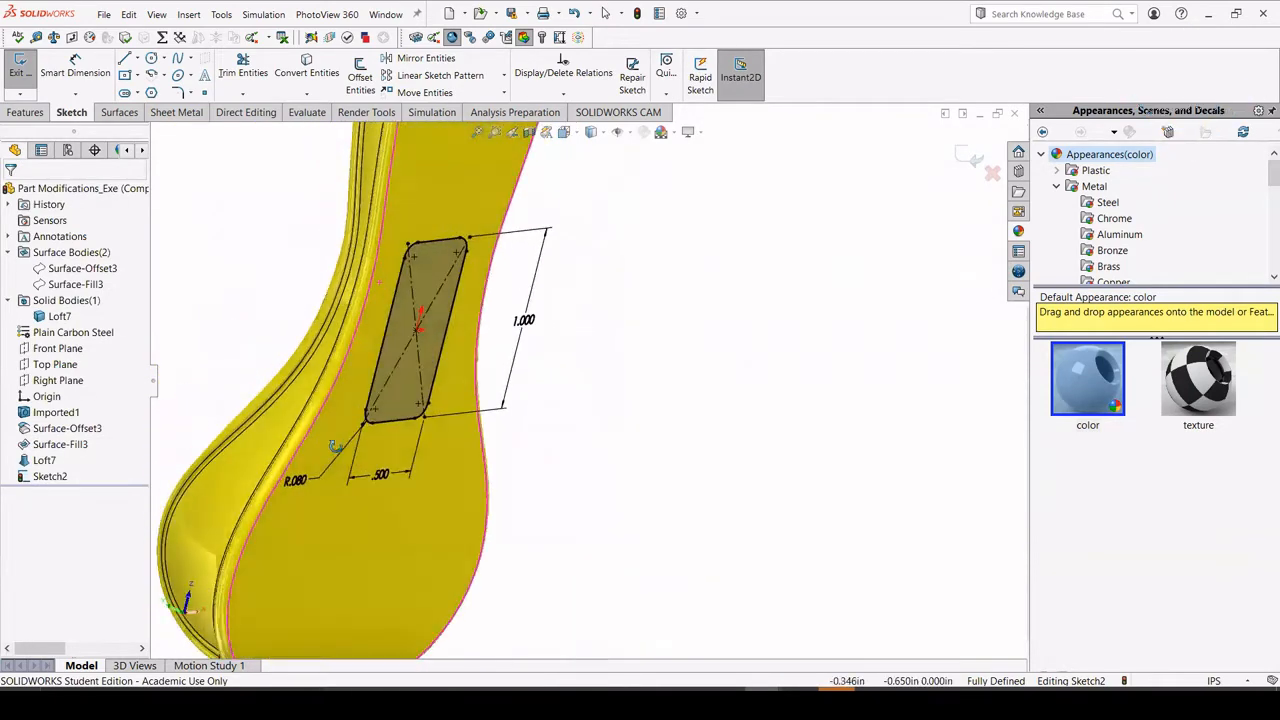
{"action": "left_click", "coordinate": [42, 114]}
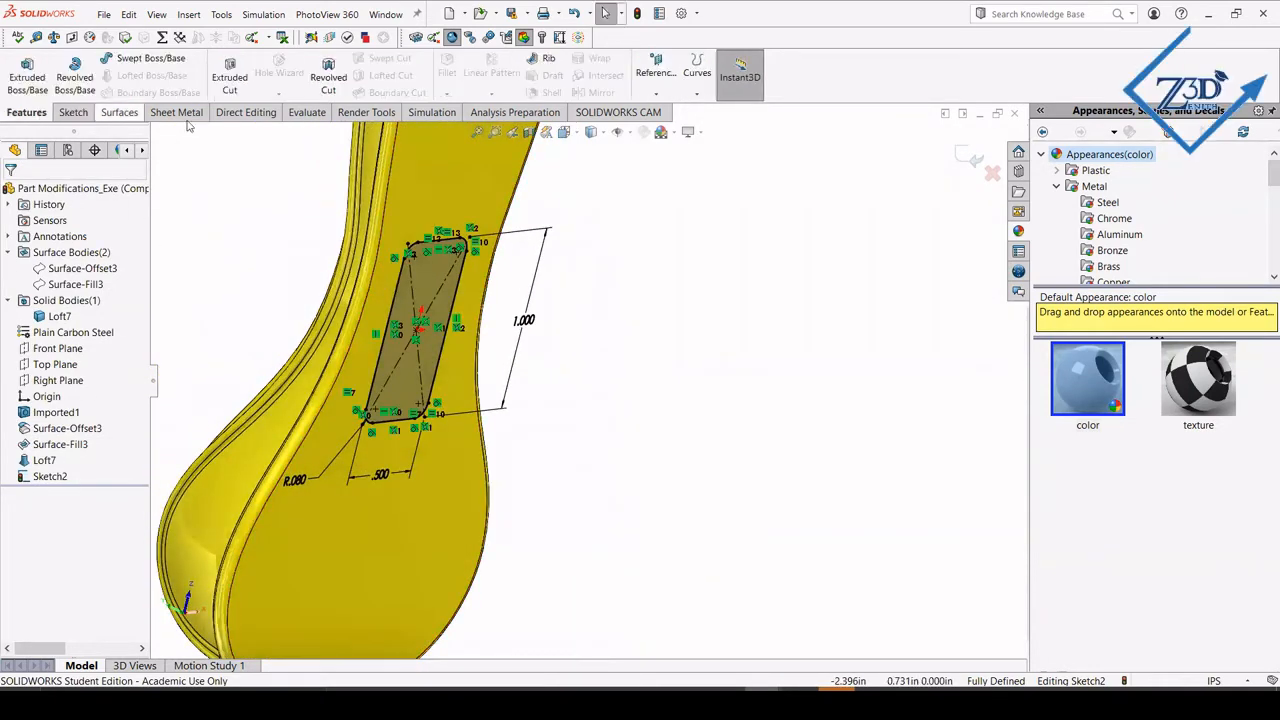
{"action": "left_click", "coordinate": [229, 77]}
{"action": "scroll", "coordinate": [270, 284], "scroll_direction": "up", "scroll_amount": 3}
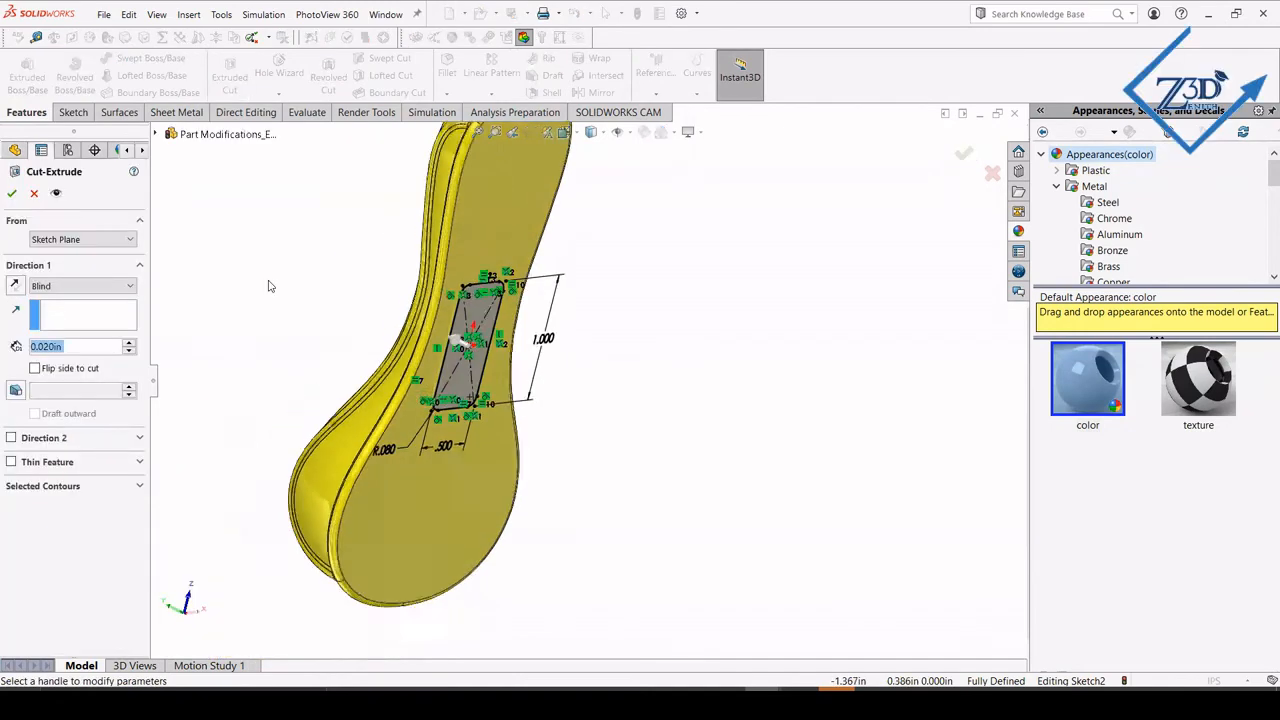
{"action": "mouse_move", "coordinate": [339, 301]}
{"action": "middle_mouse_down"}
{"action": "mouse_move", "coordinate": [326, 469]}
{"action": "mouse_move", "coordinate": [382, 427]}
{"action": "mouse_move", "coordinate": [415, 445]}
{"action": "middle_mouse_up"}
{"action": "left_click", "coordinate": [67, 240]}
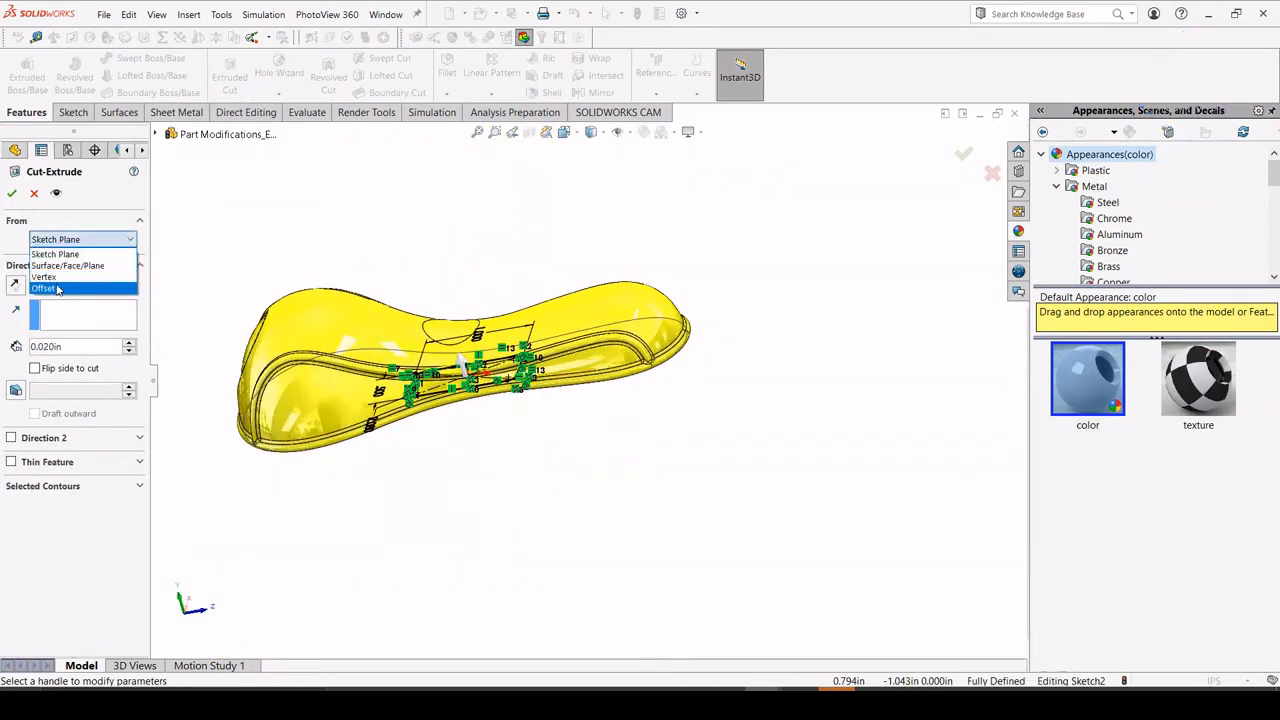
{"action": "left_click", "coordinate": [58, 290]}
{"action": "scroll", "coordinate": [270, 287], "scroll_direction": "down", "scroll_amount": 4}
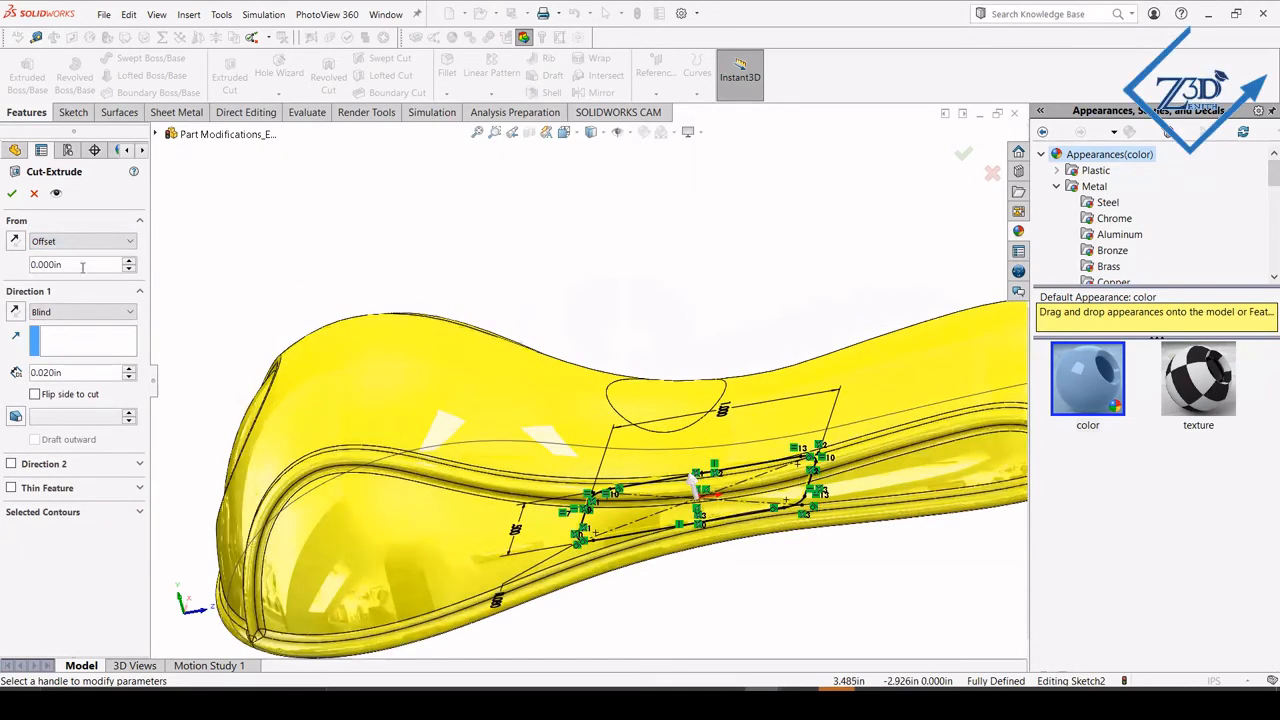
{"action": "type", "text": "1"}
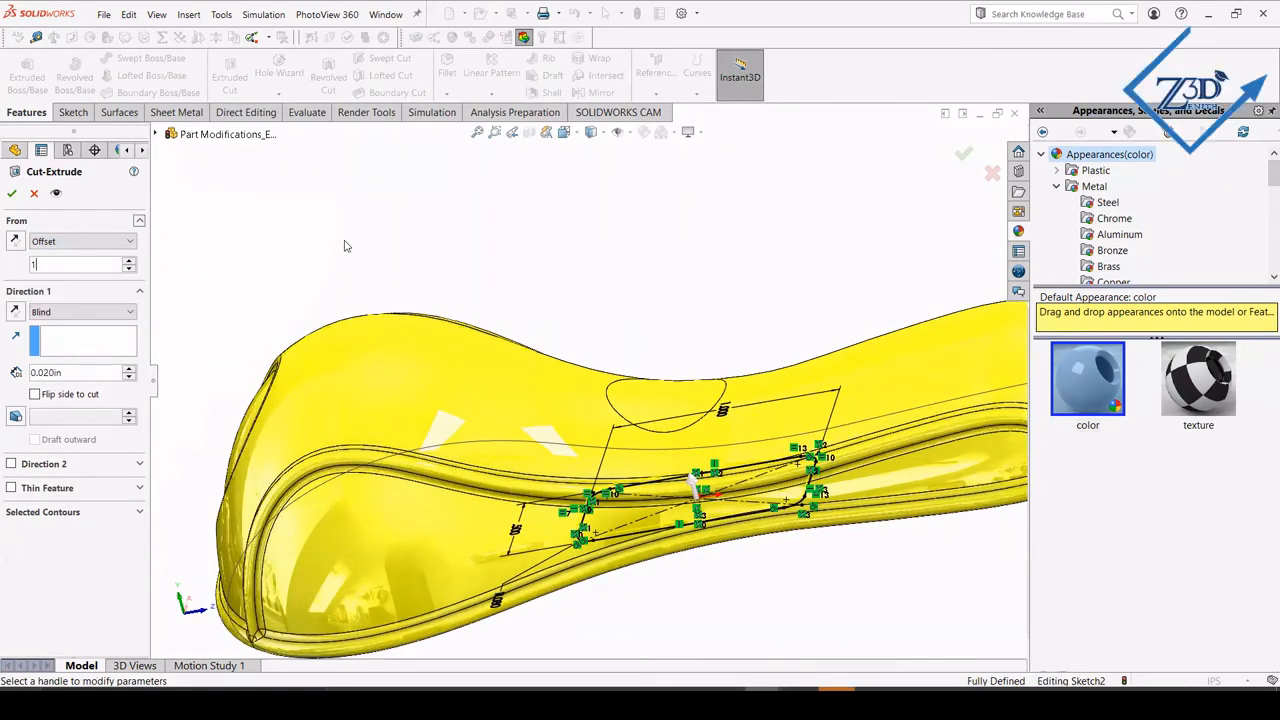
{"action": "key", "text": "Return"}
{"action": "scroll", "coordinate": [530, 447], "scroll_direction": "up", "scroll_amount": 2}
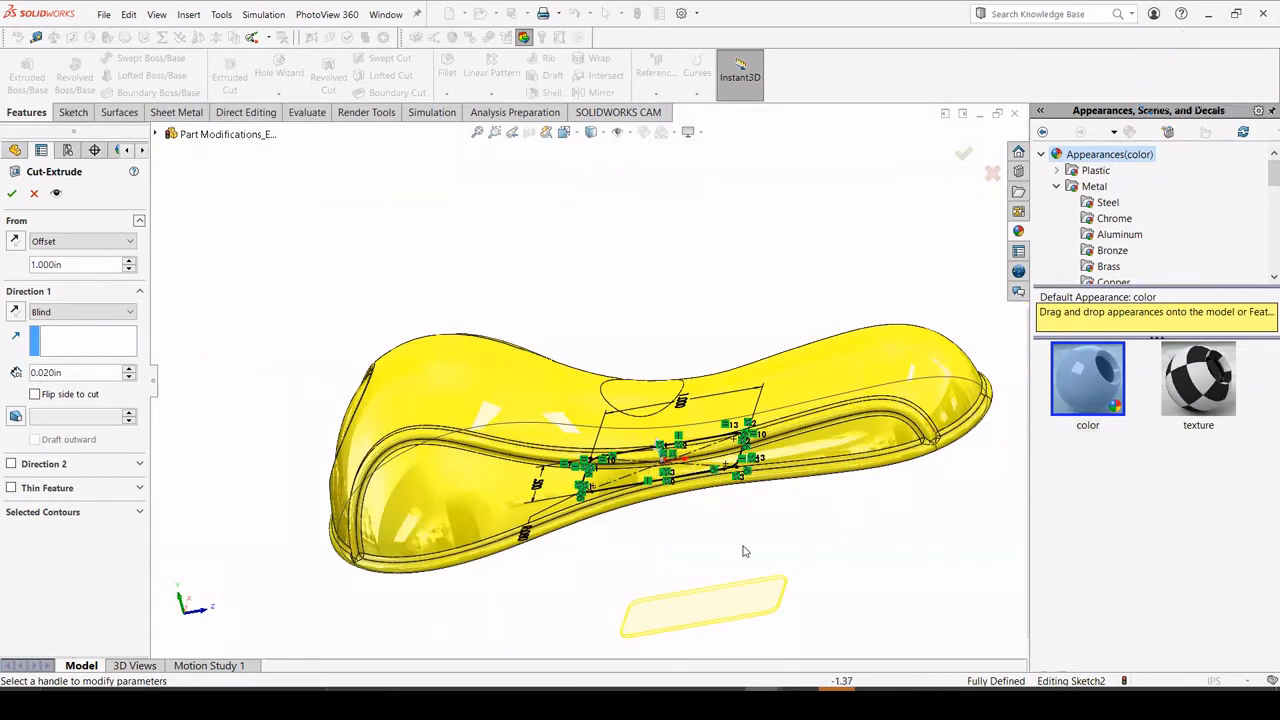
{"action": "scroll", "coordinate": [553, 477], "scroll_direction": "up", "scroll_amount": 2}
Set the cut's end condition to Offset From Surface, referencing the body's curved upper face with a 0.02 in offset.
{"action": "left_click", "coordinate": [82, 312]}
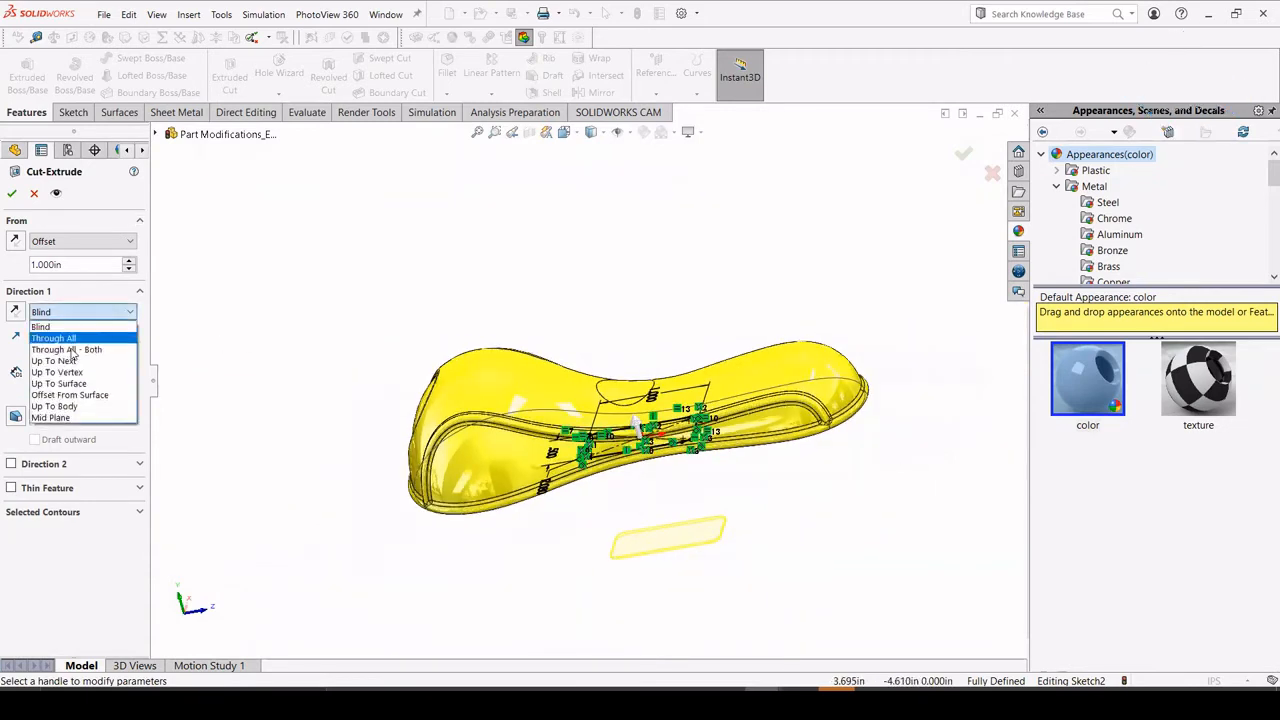
{"action": "left_click", "coordinate": [60, 394]}
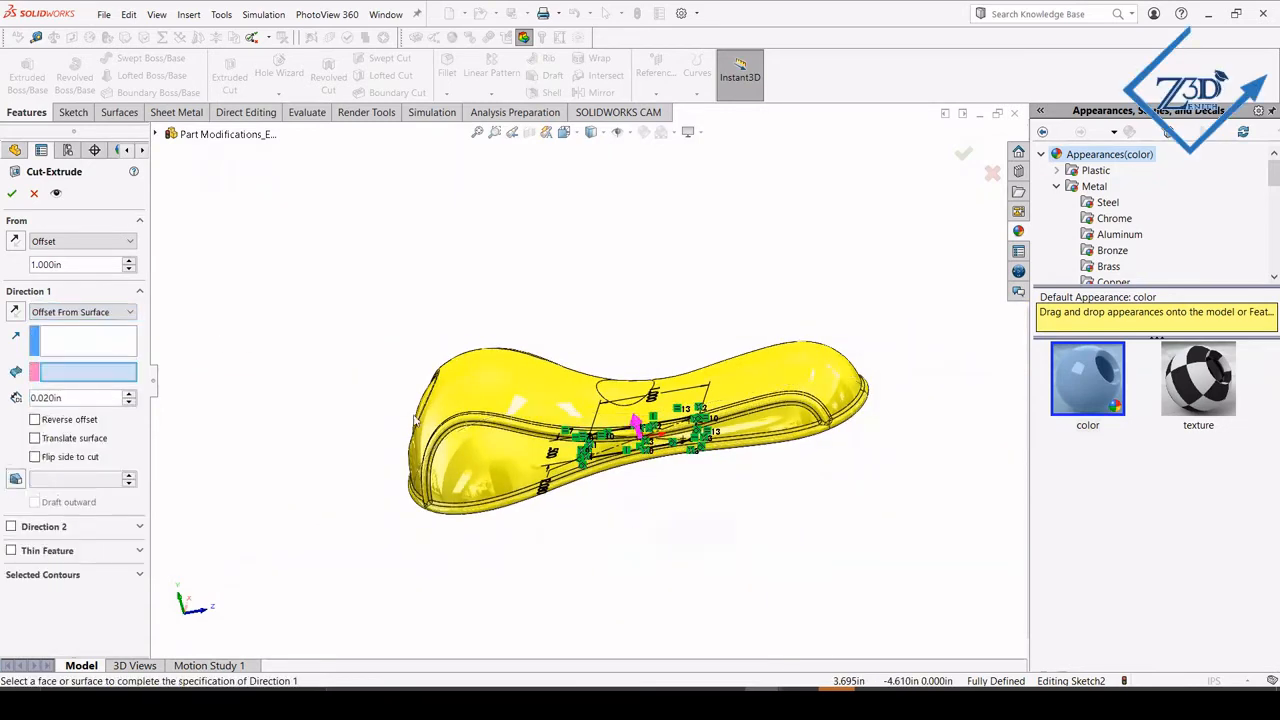
{"action": "left_click", "coordinate": [754, 388]}
{"action": "mouse_move", "coordinate": [762, 394]}
{"action": "middle_mouse_down"}
{"action": "mouse_move", "coordinate": [780, 450]}
{"action": "mouse_move", "coordinate": [690, 520]}
{"action": "mouse_move", "coordinate": [572, 562]}
{"action": "mouse_move", "coordinate": [577, 474]}
{"action": "middle_mouse_up"}
{"action": "scroll", "coordinate": [653, 503], "scroll_direction": "down", "scroll_amount": 2}
{"action": "scroll", "coordinate": [653, 503], "scroll_direction": "up", "scroll_amount": 2}
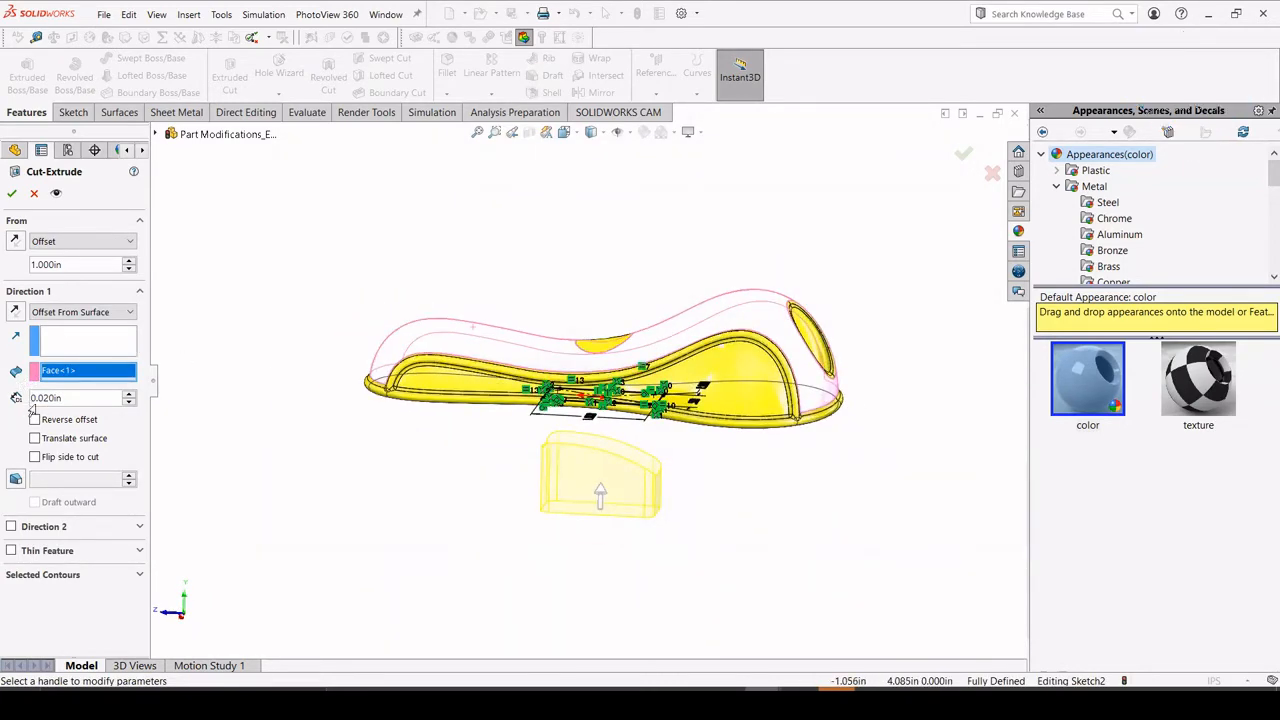
{"action": "type", "text": ".02"}
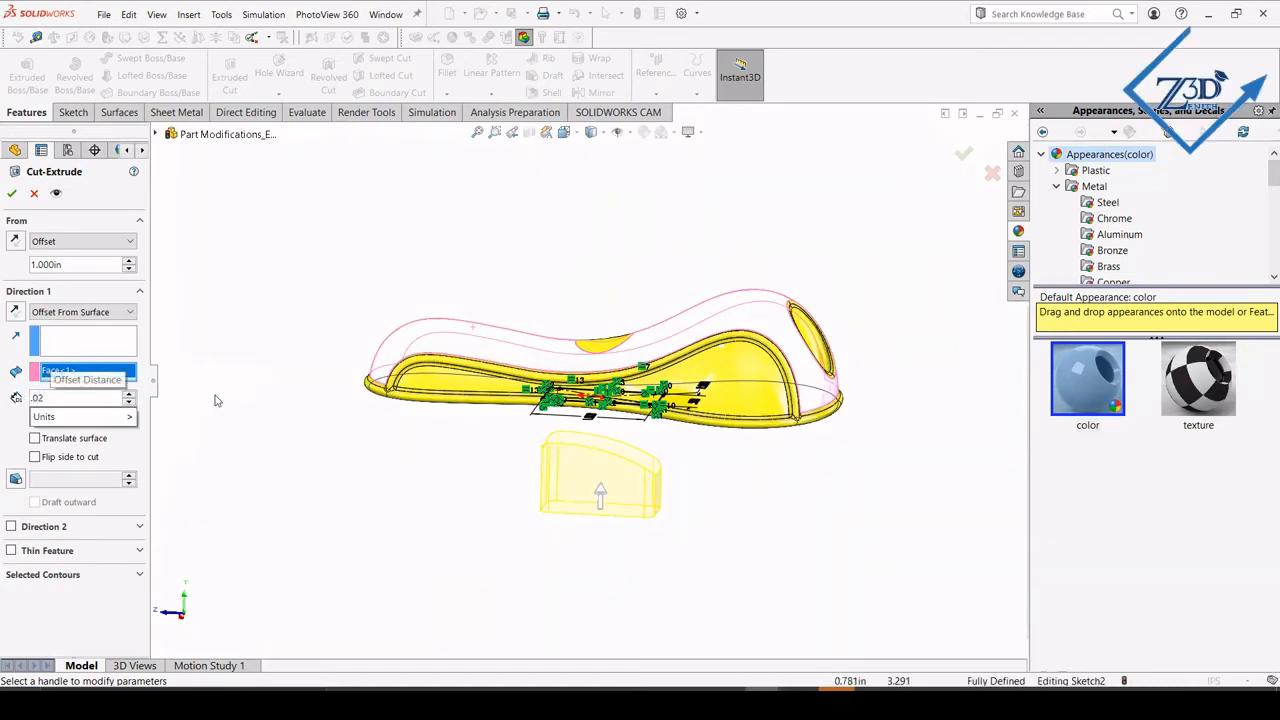
{"action": "key", "text": "Return"}
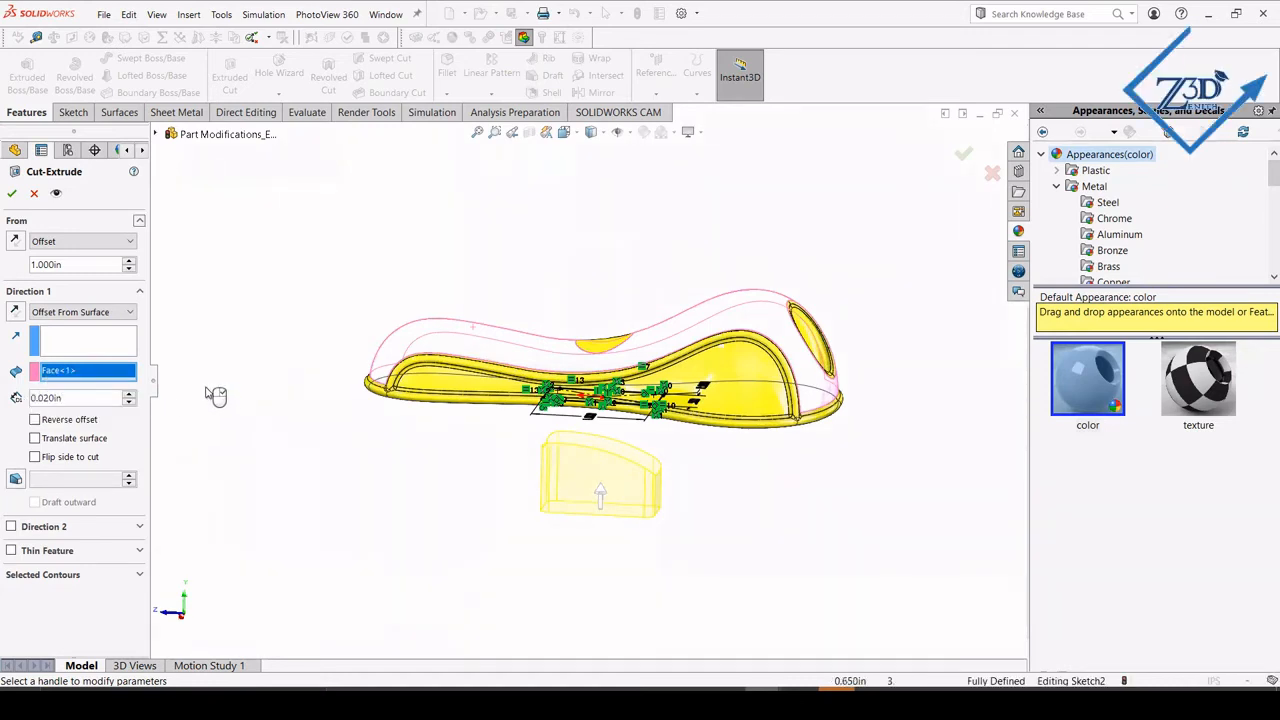
Reverse the cut's start offset, its direction and its surface offset so it cuts down into the upper face, and accept it.
{"action": "left_click", "coordinate": [20, 248]}
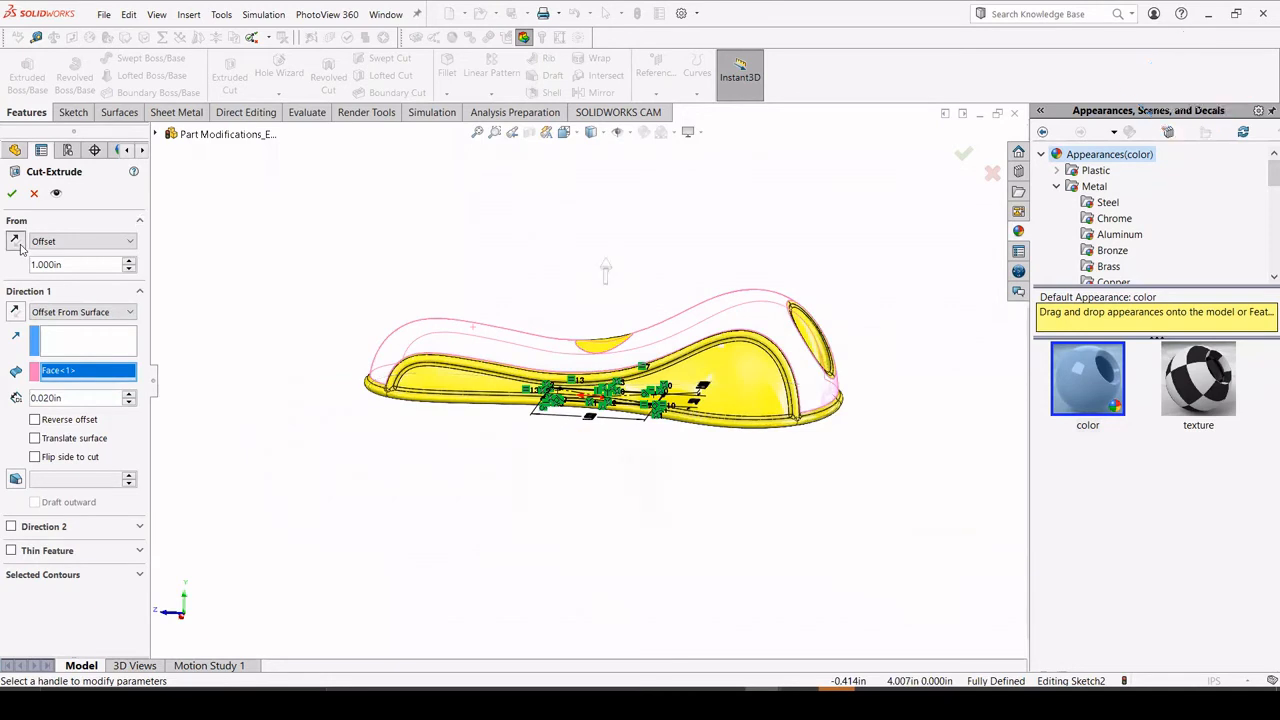
{"action": "left_click", "coordinate": [15, 312]}
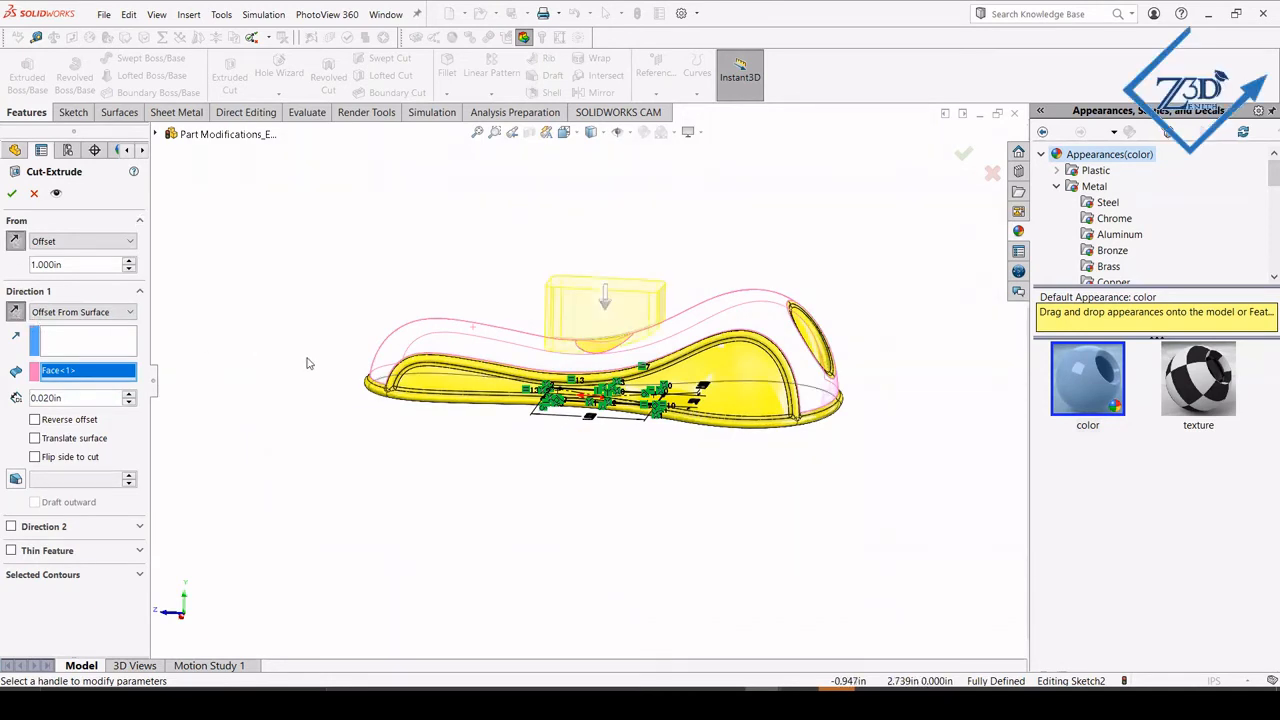
{"action": "middle_click_drag", "start_coordinate": [315, 327], "coordinate": [447, 391]}
{"action": "scroll", "coordinate": [568, 388], "scroll_direction": "down", "scroll_amount": 2}
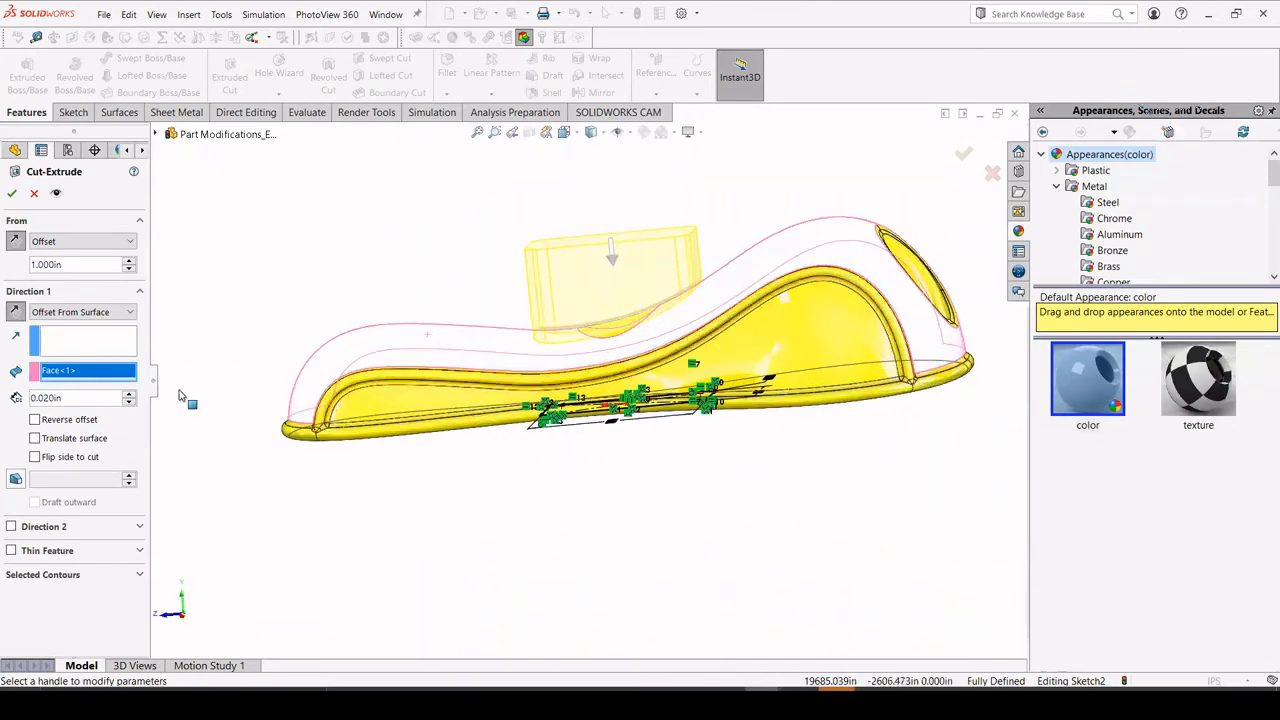
{"action": "left_click", "coordinate": [35, 420]}
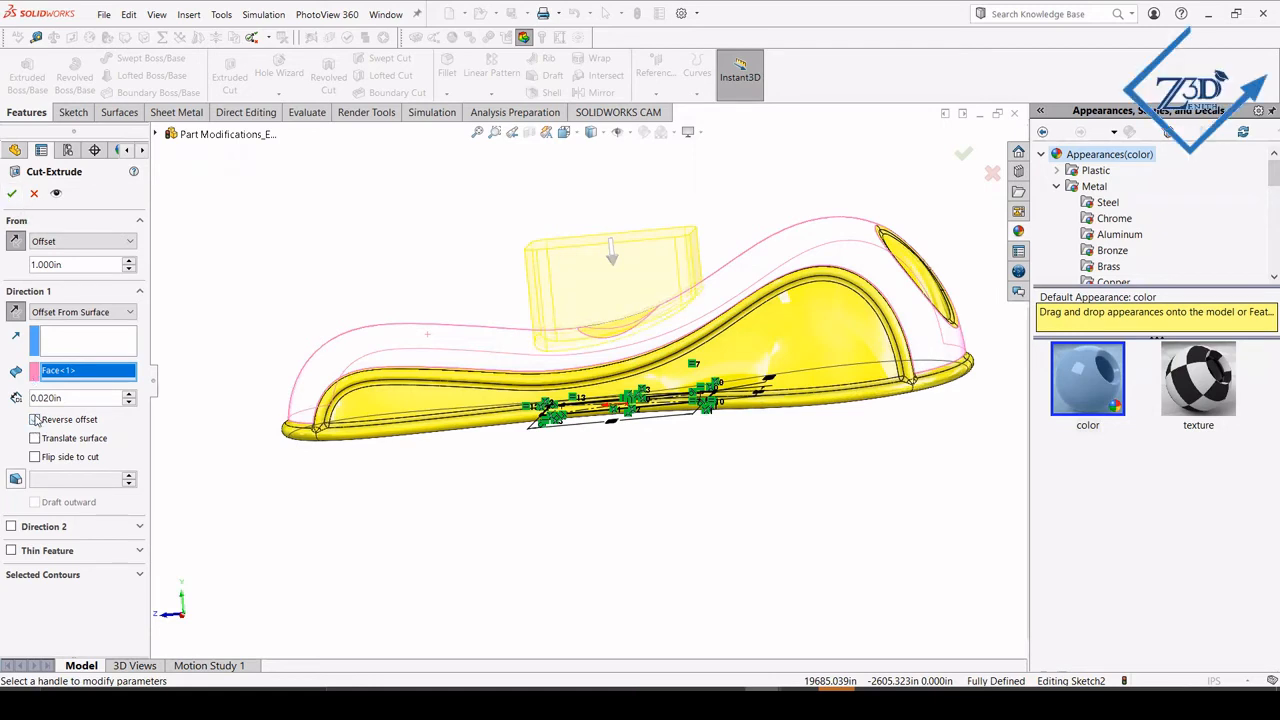
{"action": "left_click", "coordinate": [11, 195]}
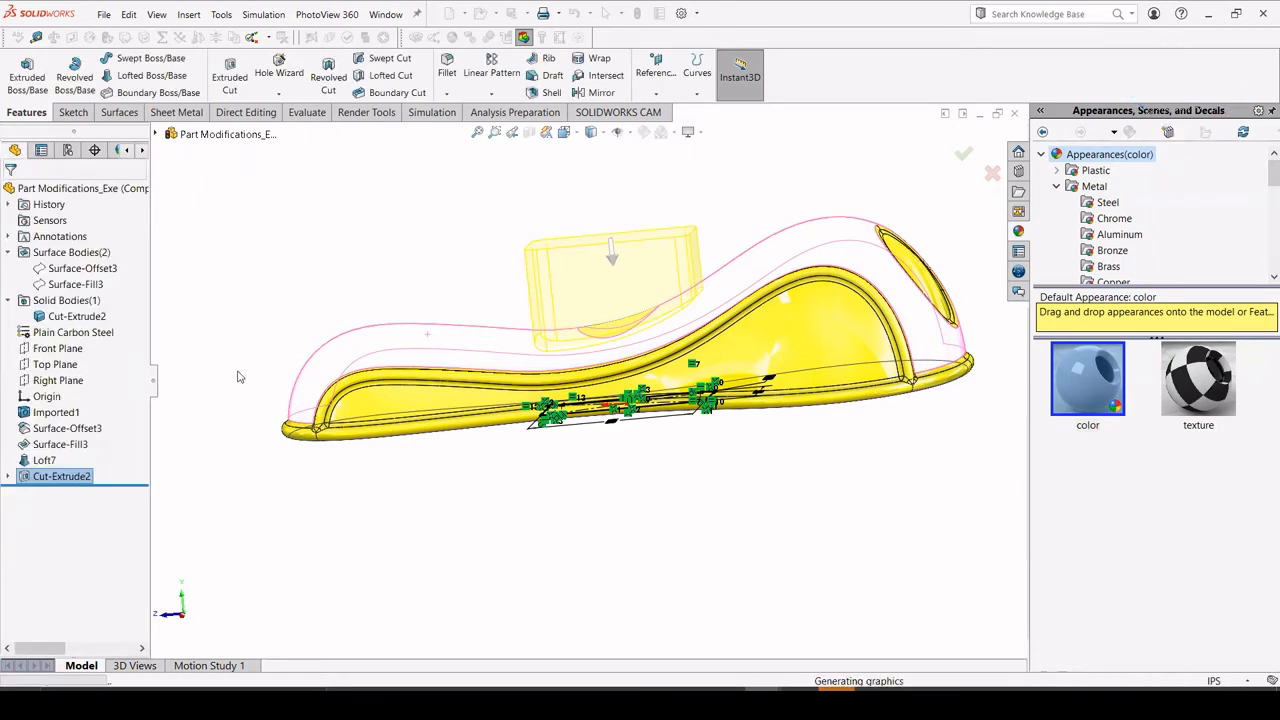
Change the whole part's carbon steel appearance to yellow so the pocket floor matches the rest of the body.
{"action": "key", "text": "ctrl+7"}
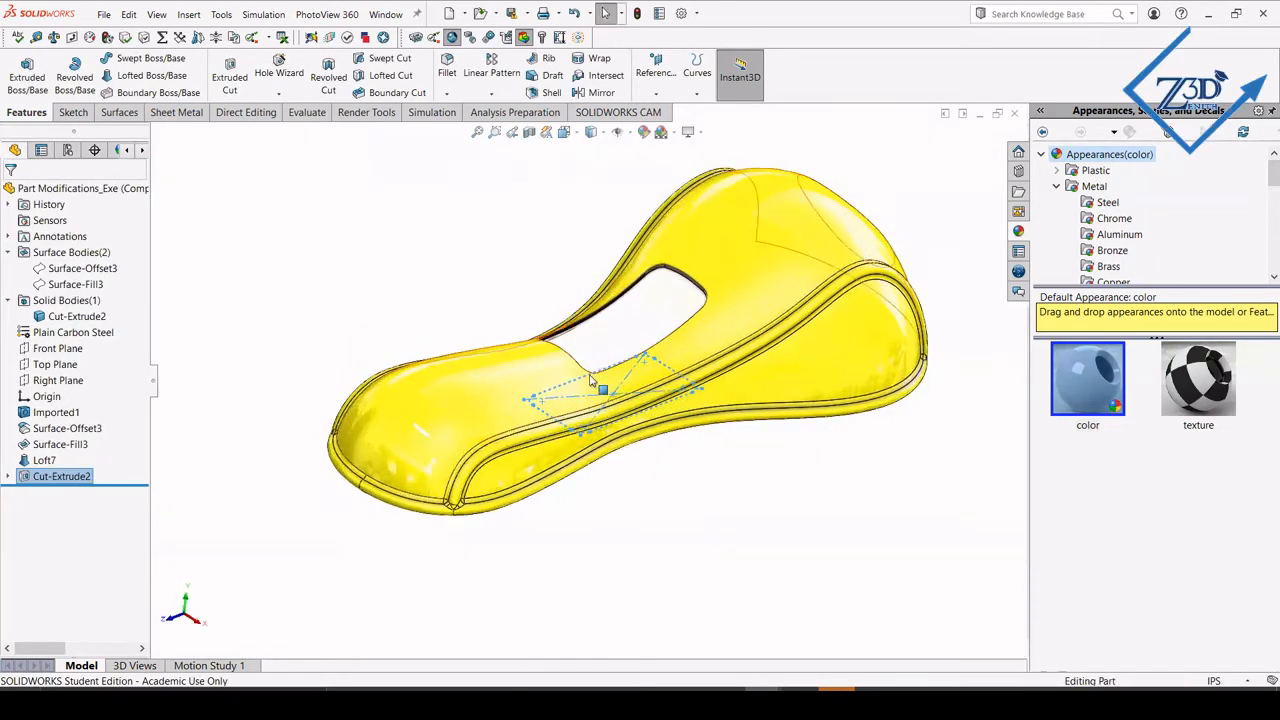
{"action": "scroll", "coordinate": [592, 381], "scroll_direction": "down", "scroll_amount": 5}
{"action": "middle_click_drag", "start_coordinate": [646, 349], "coordinate": [596, 330]}
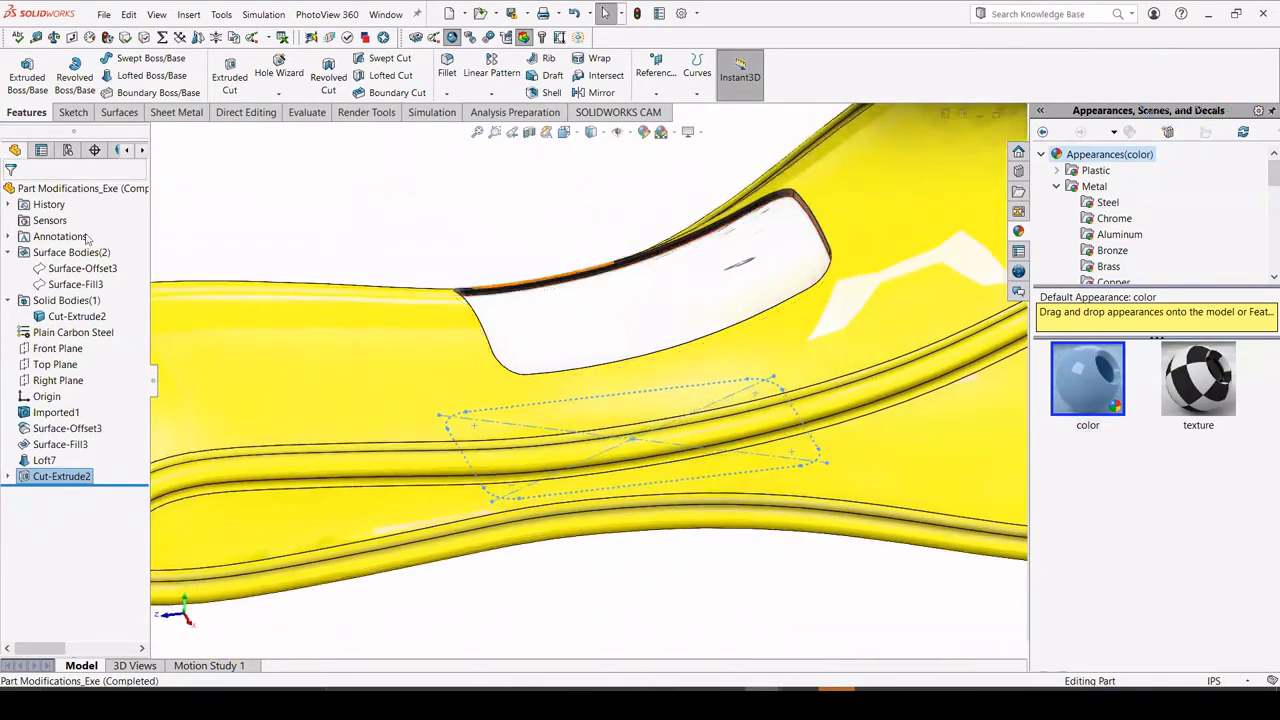
{"action": "left_click", "coordinate": [114, 190]}
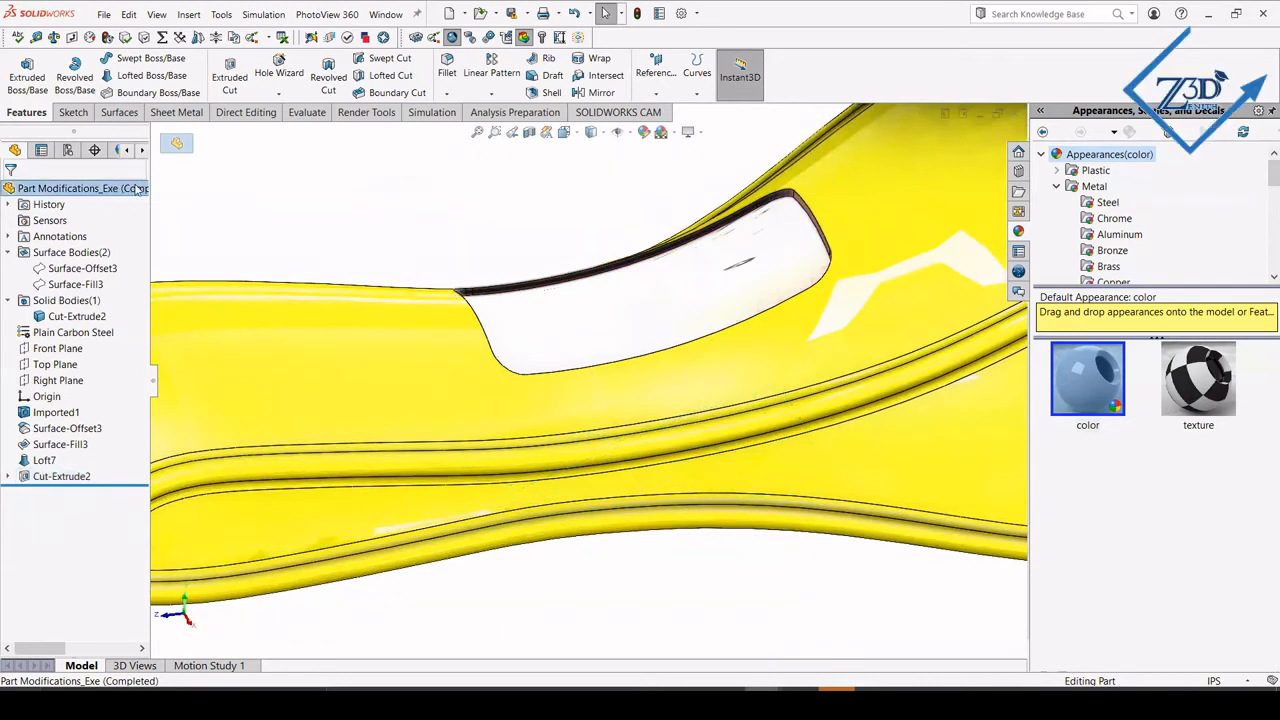
{"action": "right_click", "coordinate": [137, 190]}
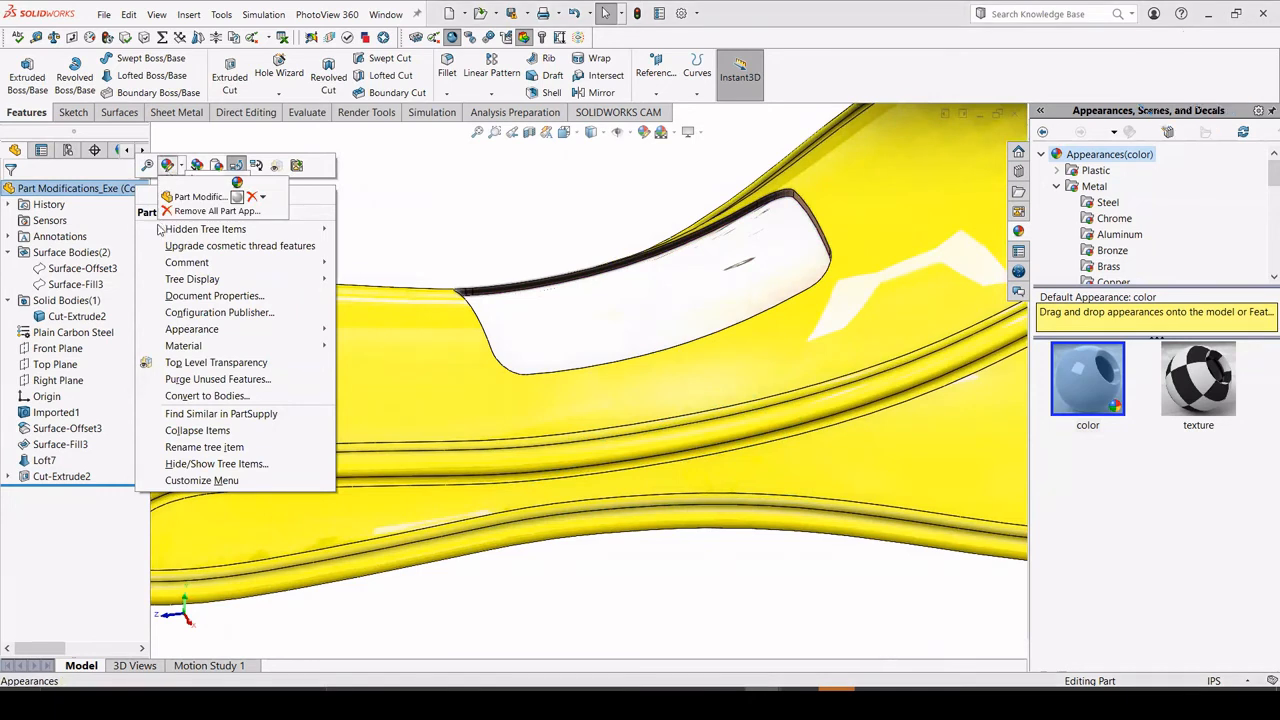
{"action": "left_click", "coordinate": [168, 165]}
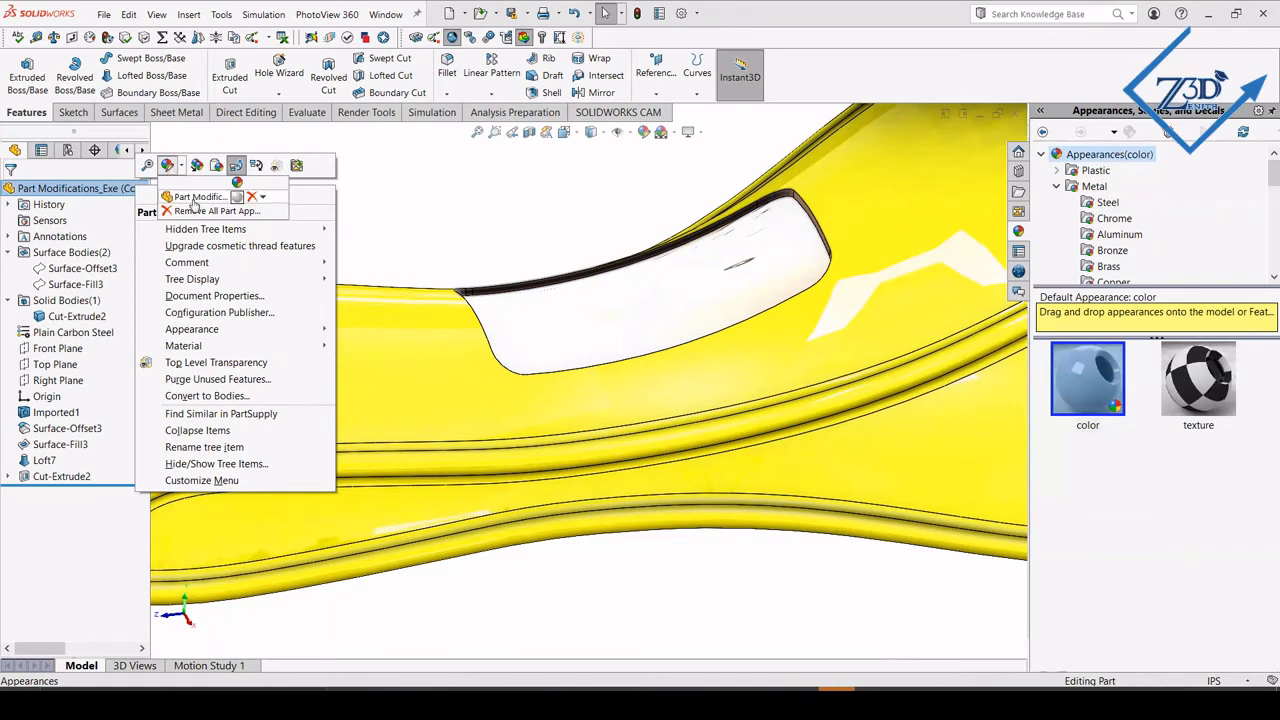
{"action": "left_click", "coordinate": [201, 198]}
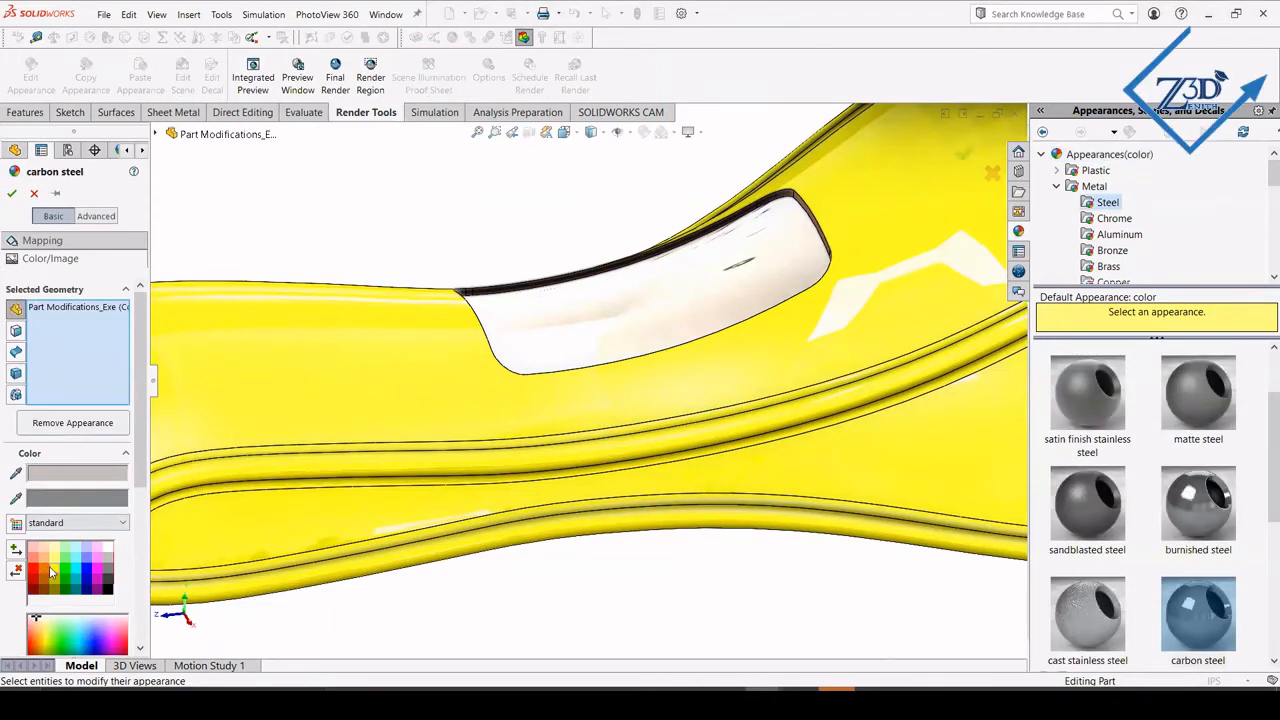
{"action": "left_click", "coordinate": [50, 572]}
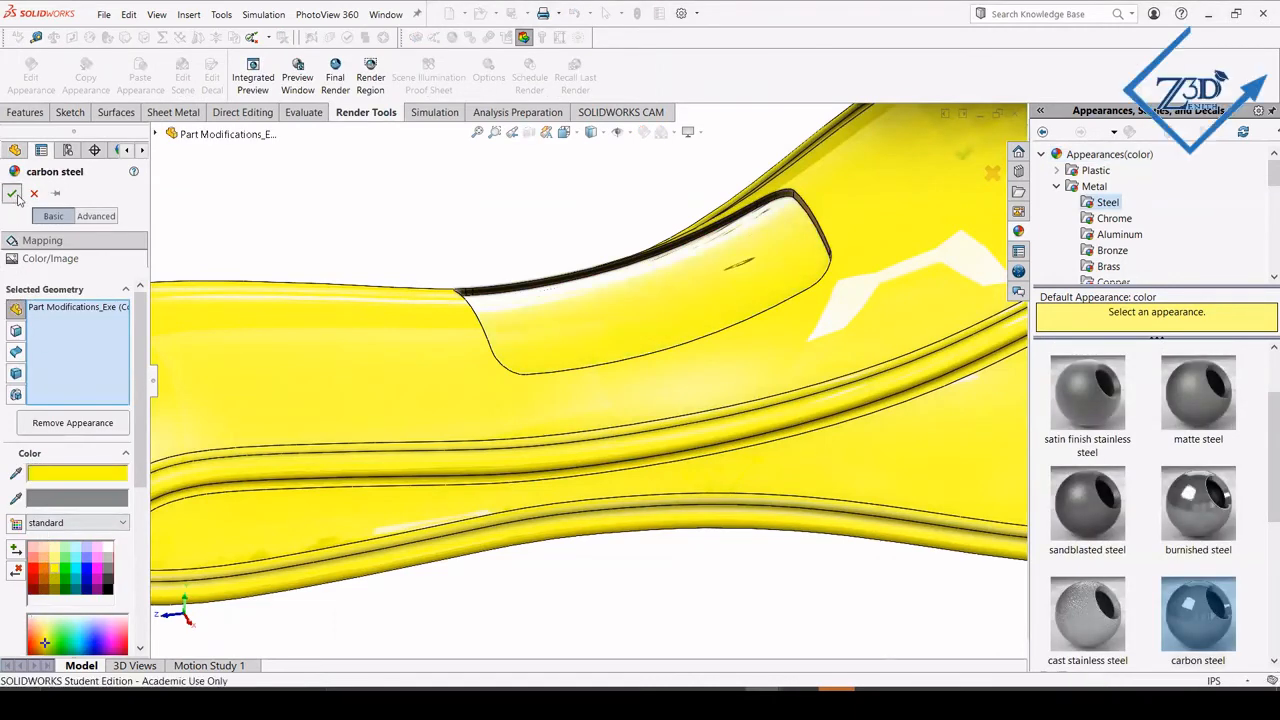
Fillet the pocket's upper rim edge with a symmetric 0.05 in radius, using tangent propagation around the whole loop.
{"action": "scroll", "coordinate": [357, 249], "scroll_direction": "up", "scroll_amount": 2}
{"action": "middle_click_drag", "start_coordinate": [382, 285], "coordinate": [563, 363]}
{"action": "scroll", "coordinate": [611, 320], "scroll_direction": "down", "scroll_amount": 4}
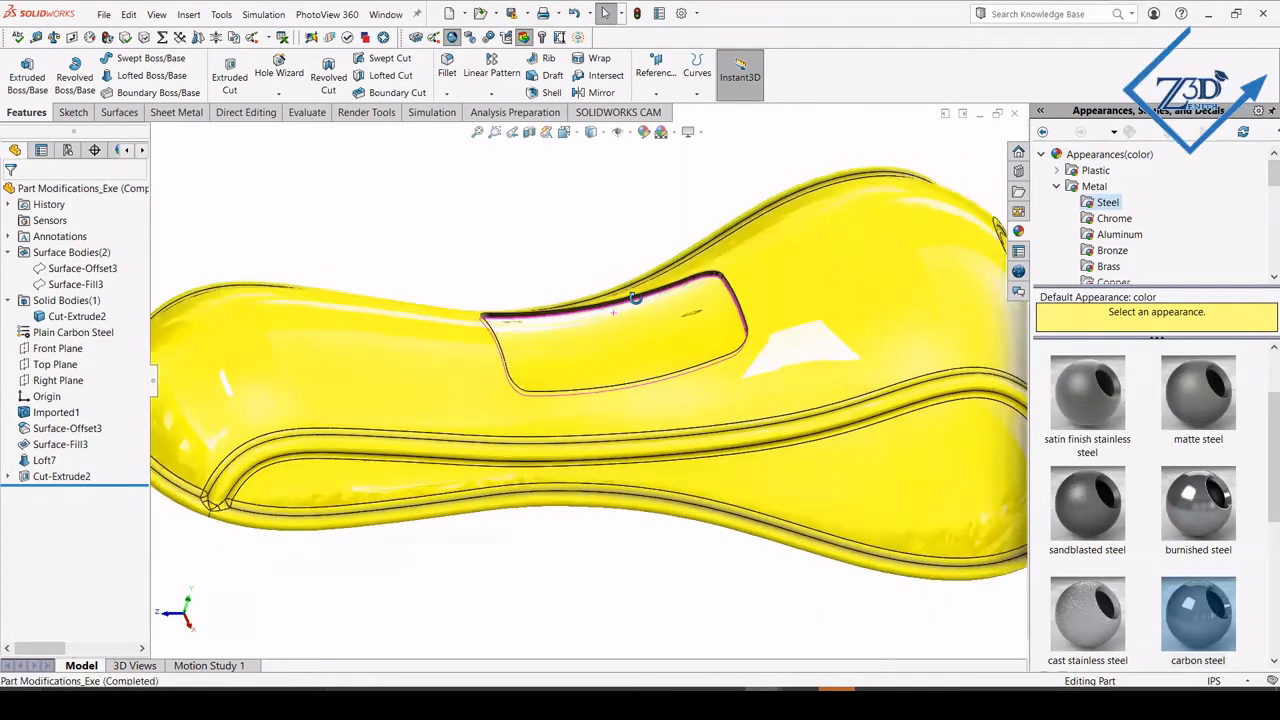
{"action": "scroll", "coordinate": [670, 310], "scroll_direction": "down", "scroll_amount": 2}
{"action": "scroll", "coordinate": [640, 297], "scroll_direction": "down", "scroll_amount": 3}
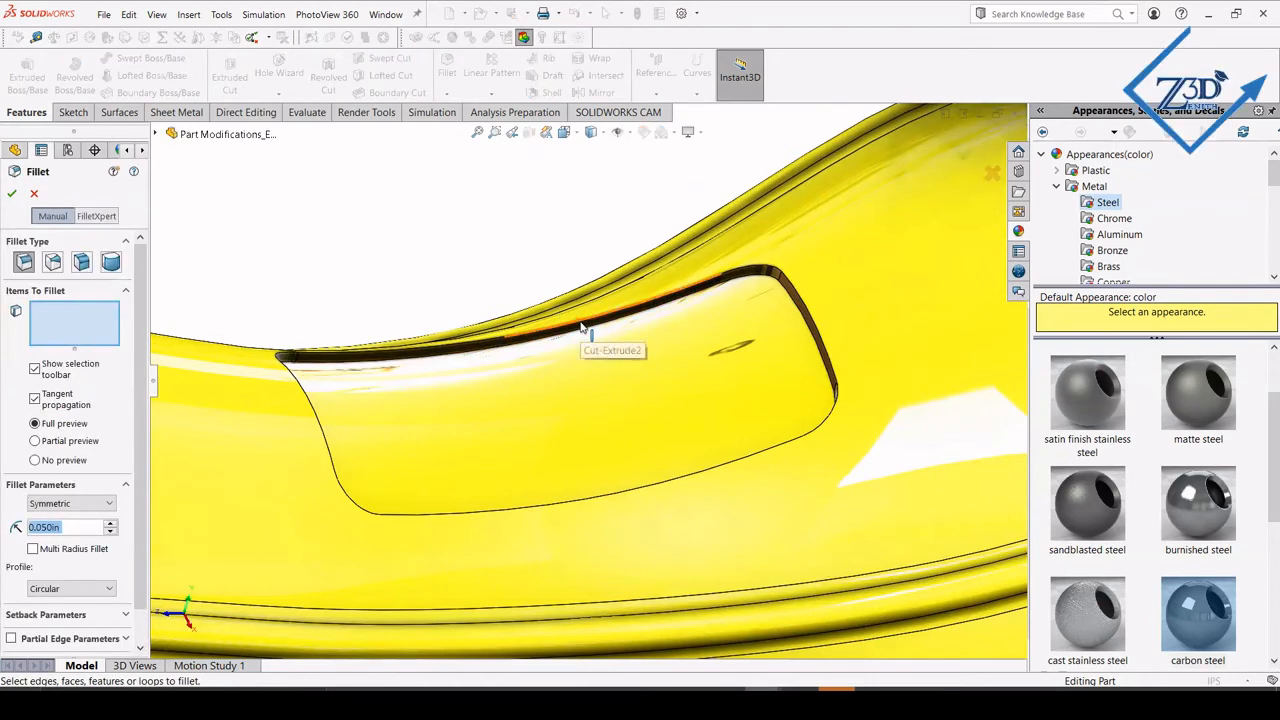
{"action": "left_click", "coordinate": [581, 325]}
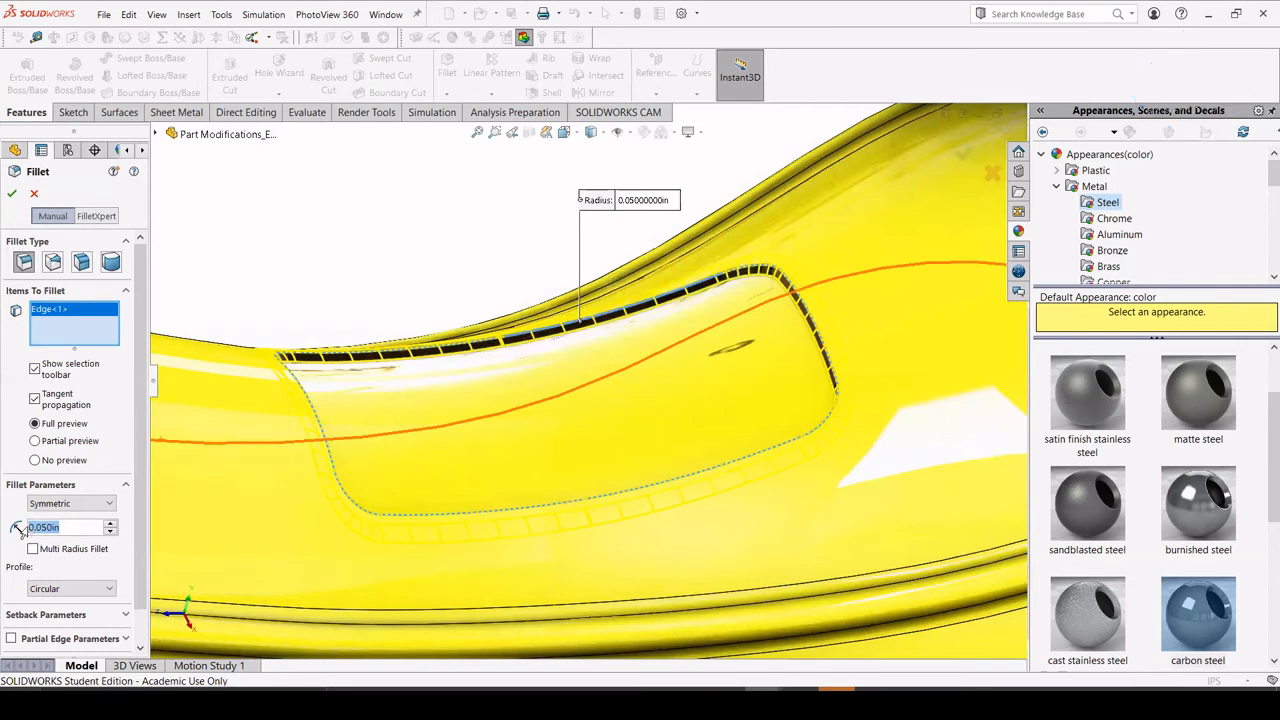
{"action": "type", "text": ".05"}
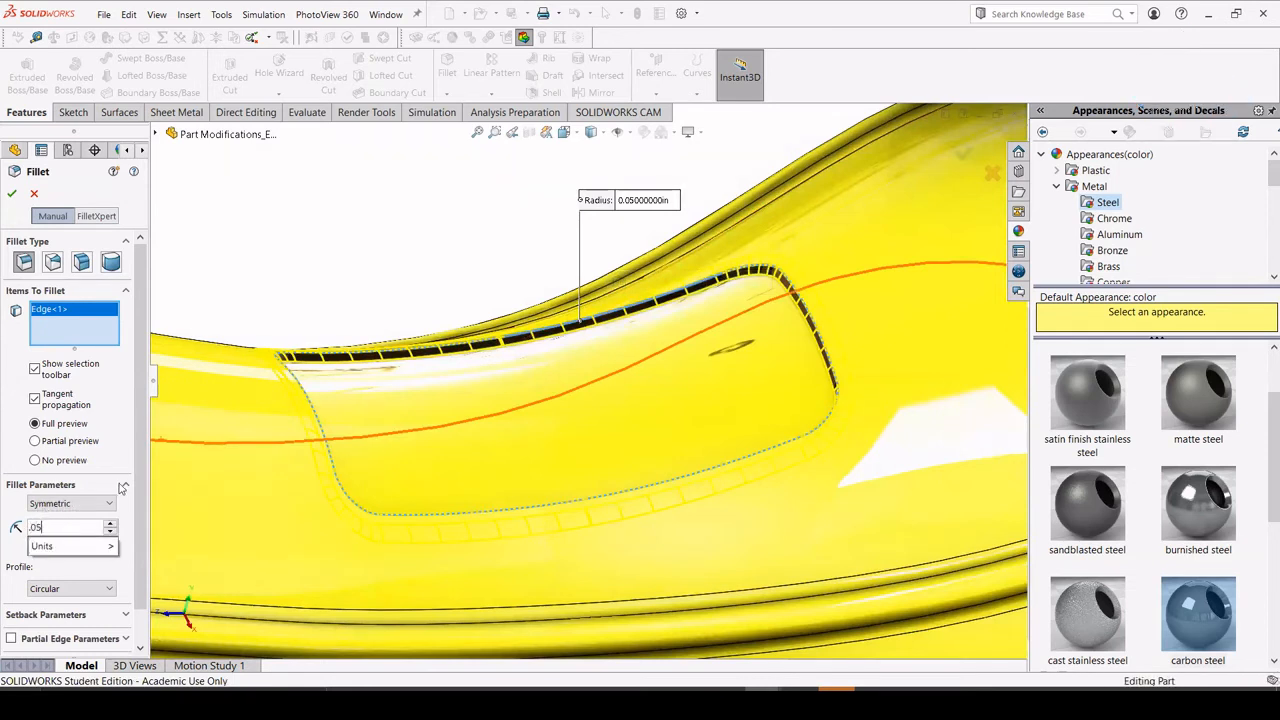
{"action": "key", "text": "Return"}
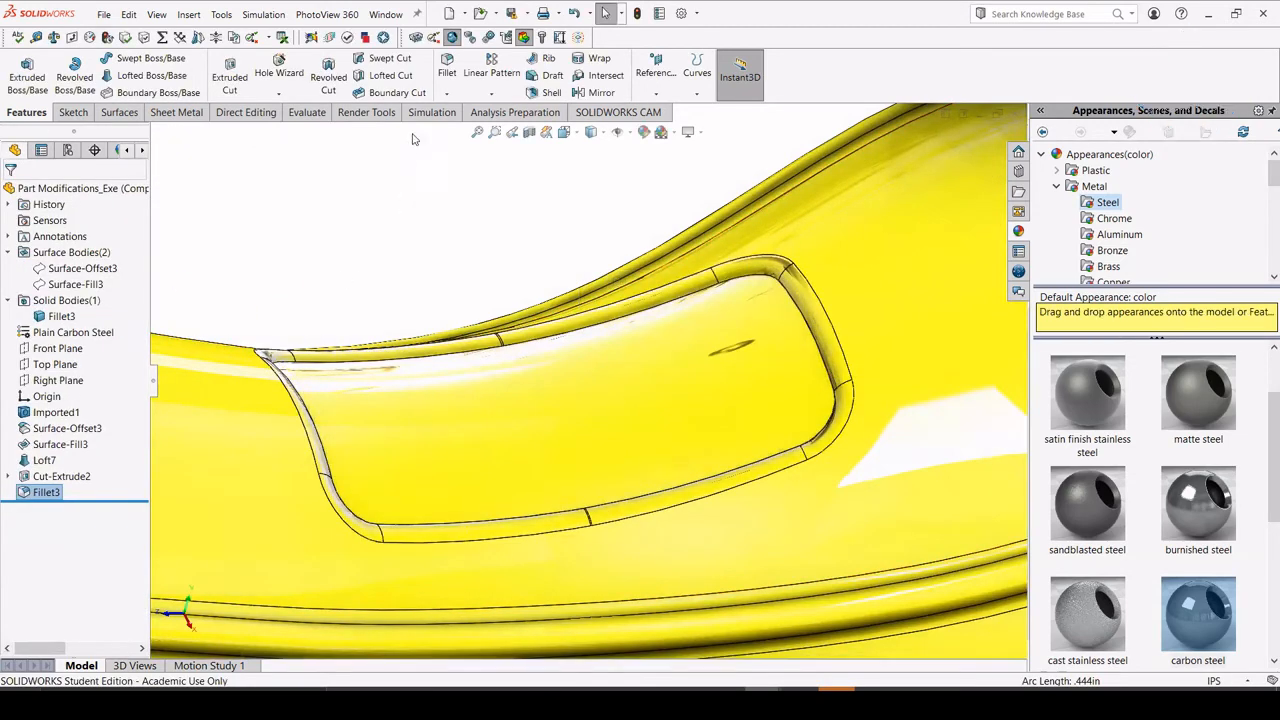
Fillet the inner edge loop around the pocket floor with a symmetric 0.050 in radius.
{"action": "left_click", "coordinate": [449, 66]}
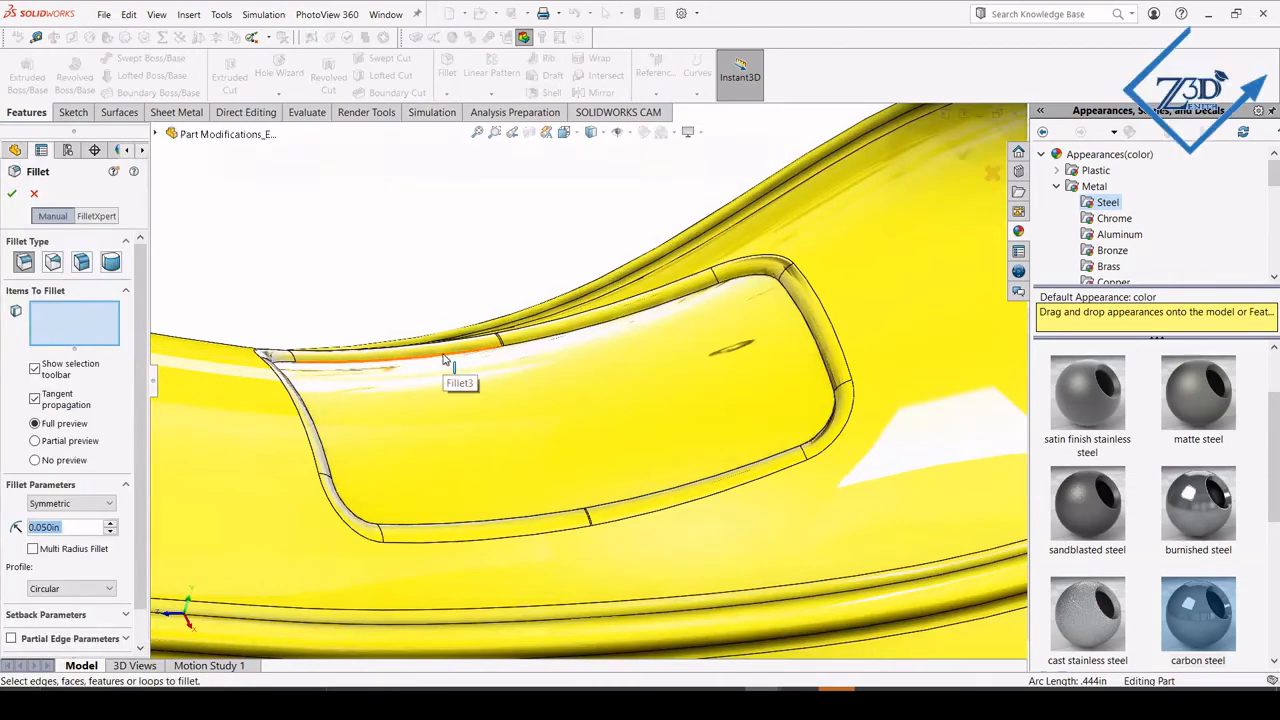
{"action": "left_click", "coordinate": [442, 352]}
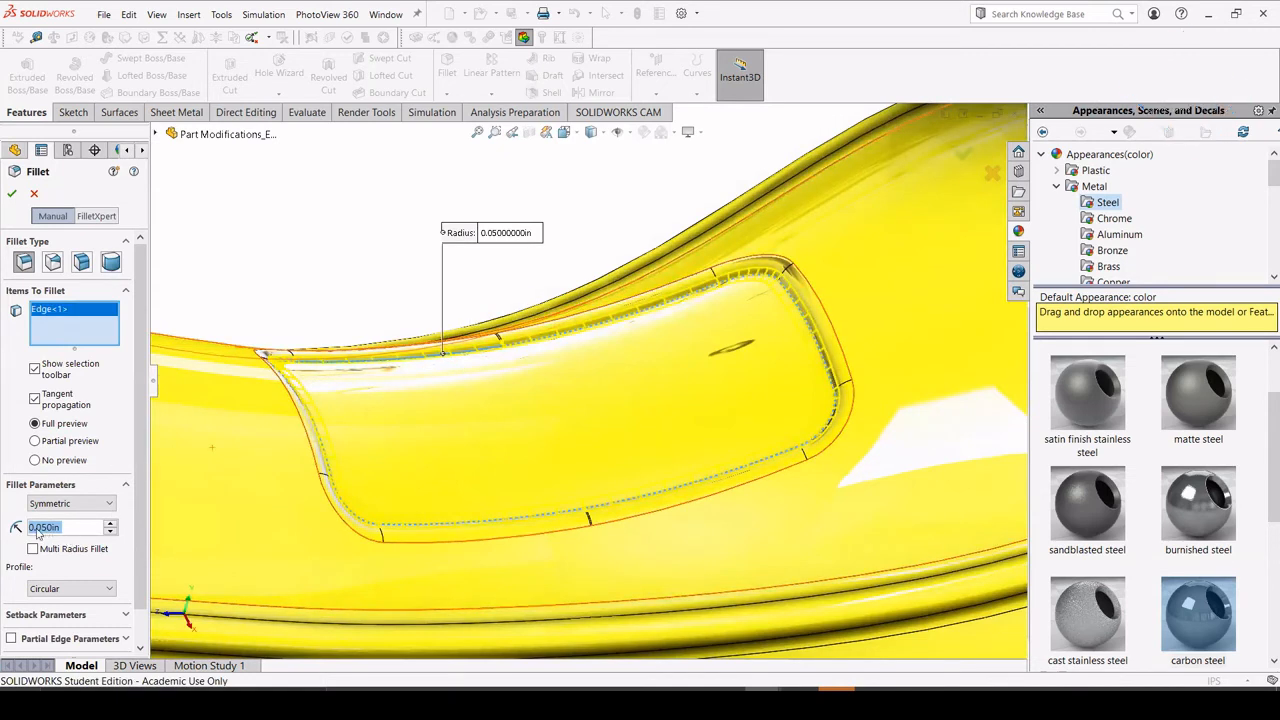
{"action": "left_click", "coordinate": [74, 527]}
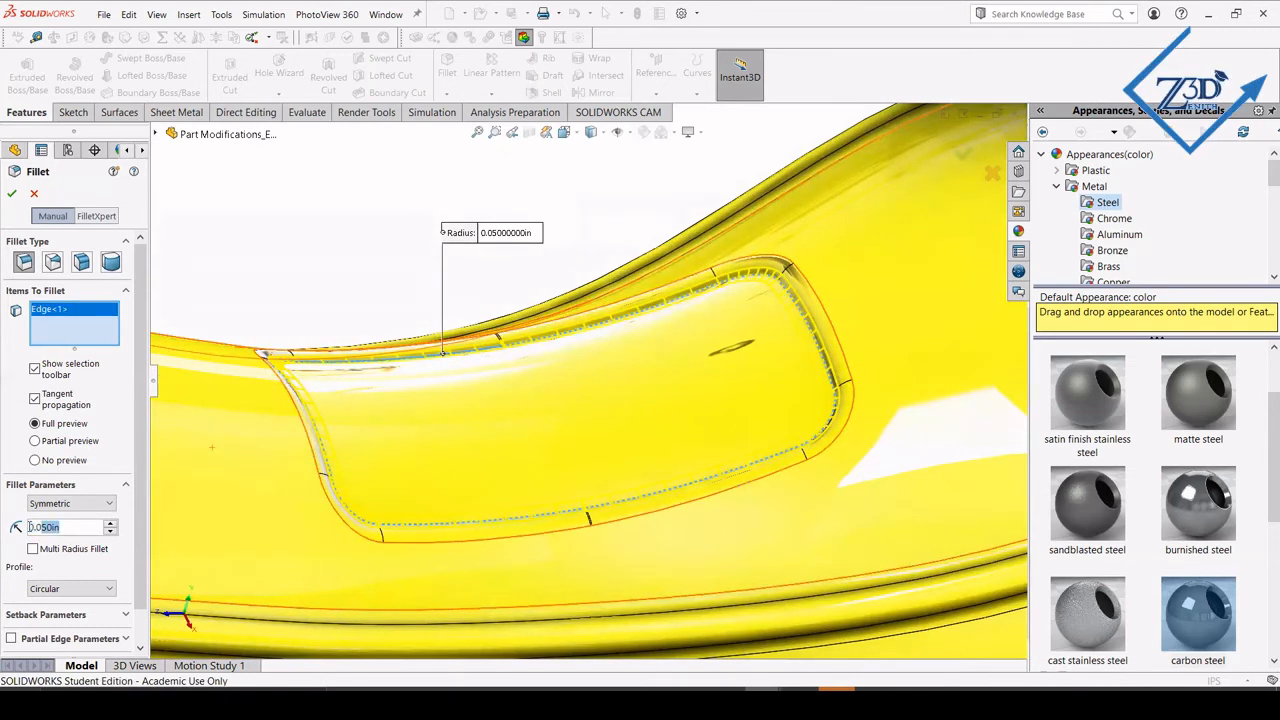
{"action": "left_click", "coordinate": [13, 195]}
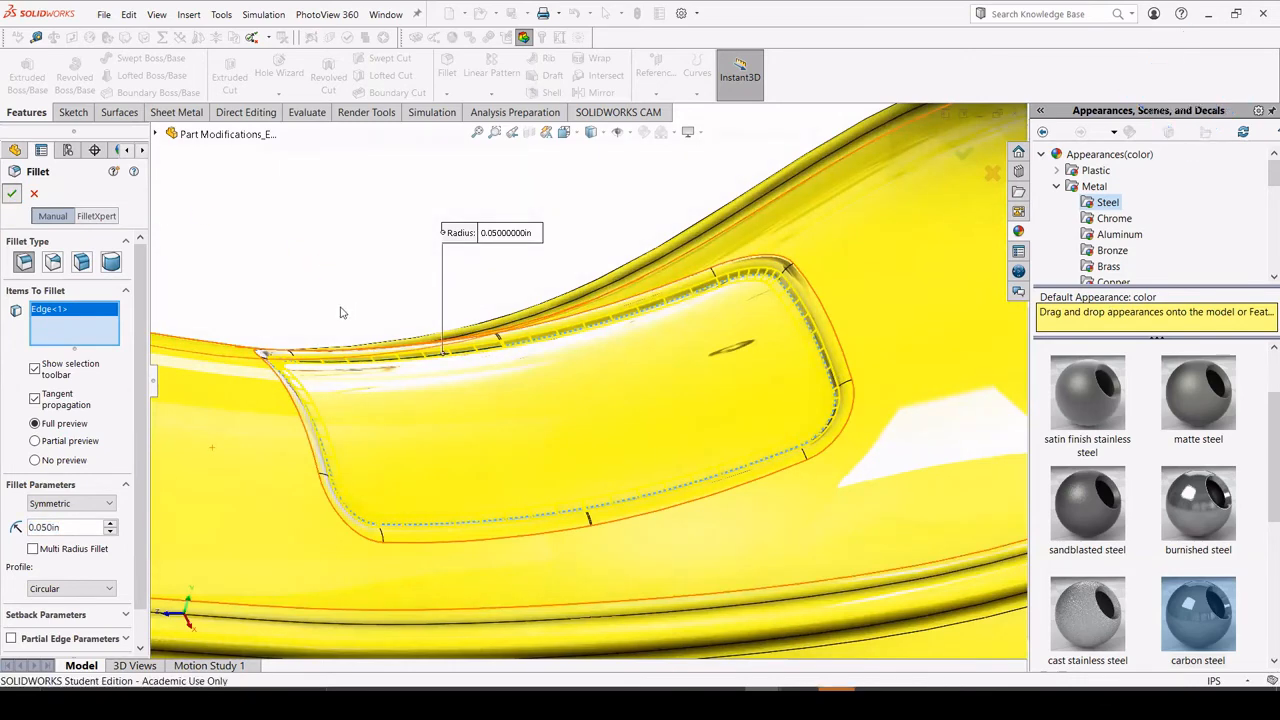
Switch to the PowerPoint slide show to compare the finished part with the Part Modification reference slides, and return to SOLIDWORKS.
{"action": "scroll", "coordinate": [437, 377], "scroll_direction": "up", "scroll_amount": 5}
{"action": "middle_click_drag", "start_coordinate": [409, 386], "coordinate": [601, 639]}
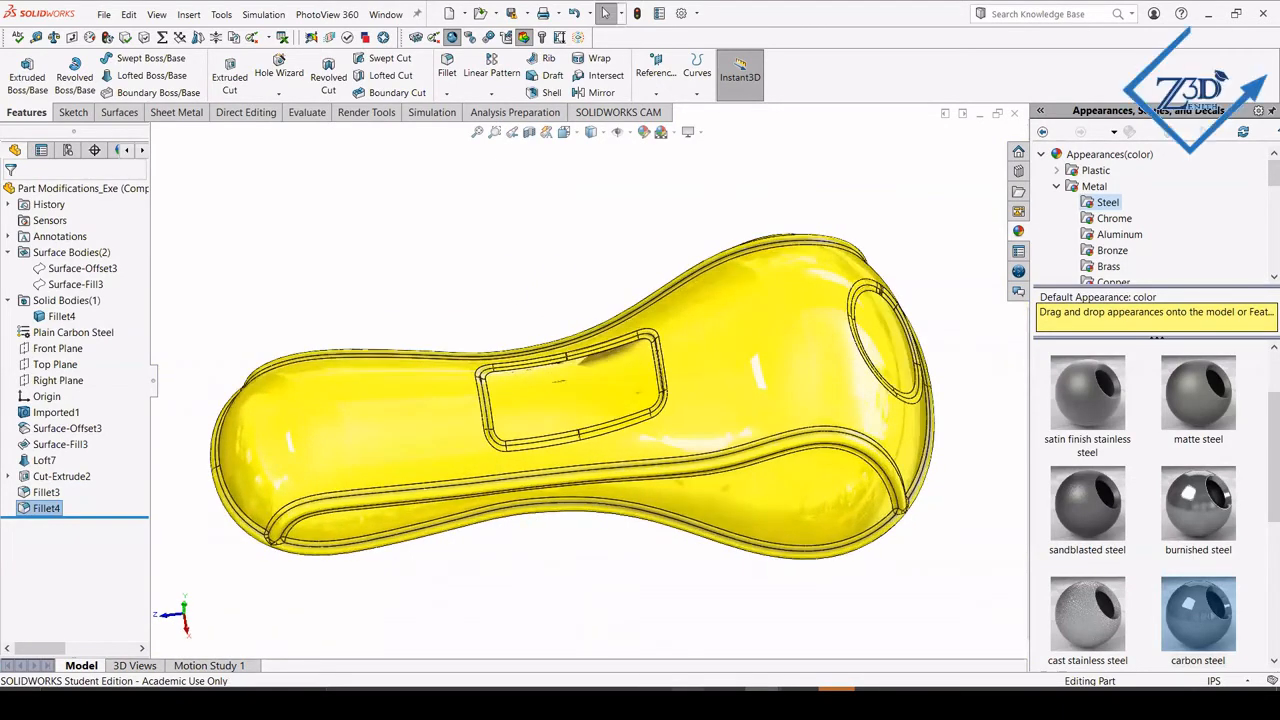
{"action": "left_click", "coordinate": [726, 704]}
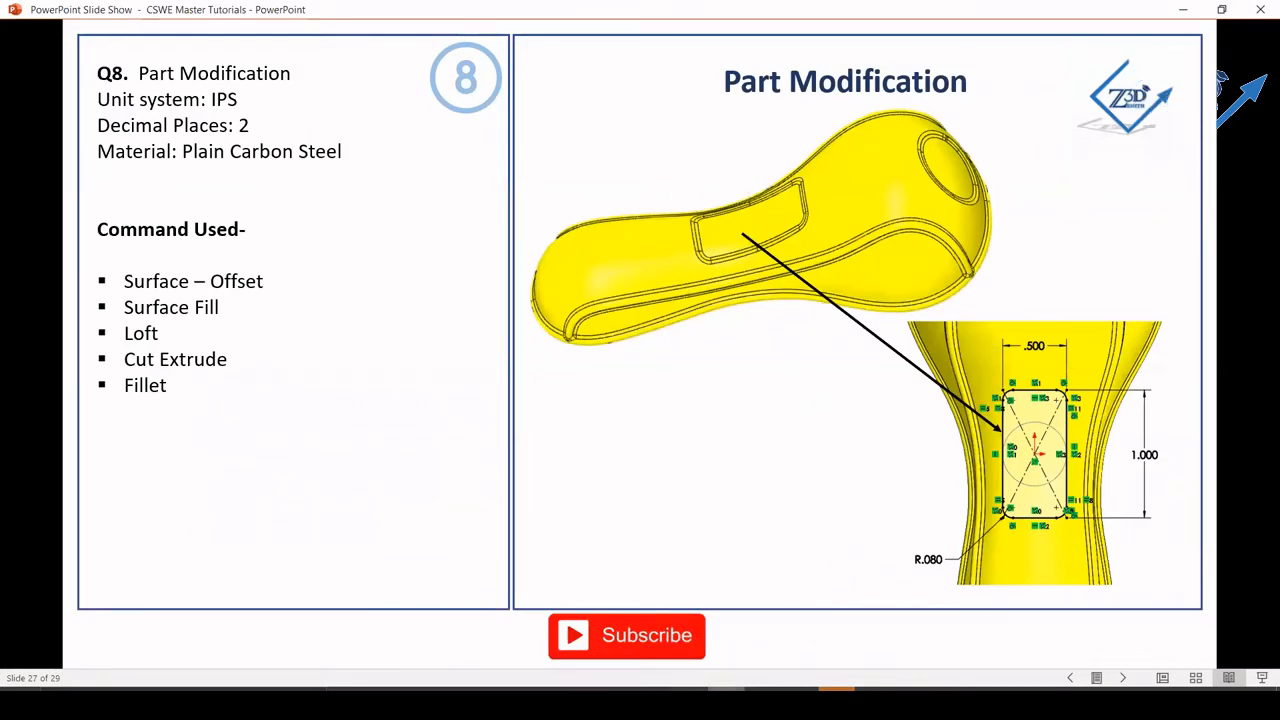
{"action": "left_click", "coordinate": [726, 704]}
{"action": "left_click", "coordinate": [726, 704]}
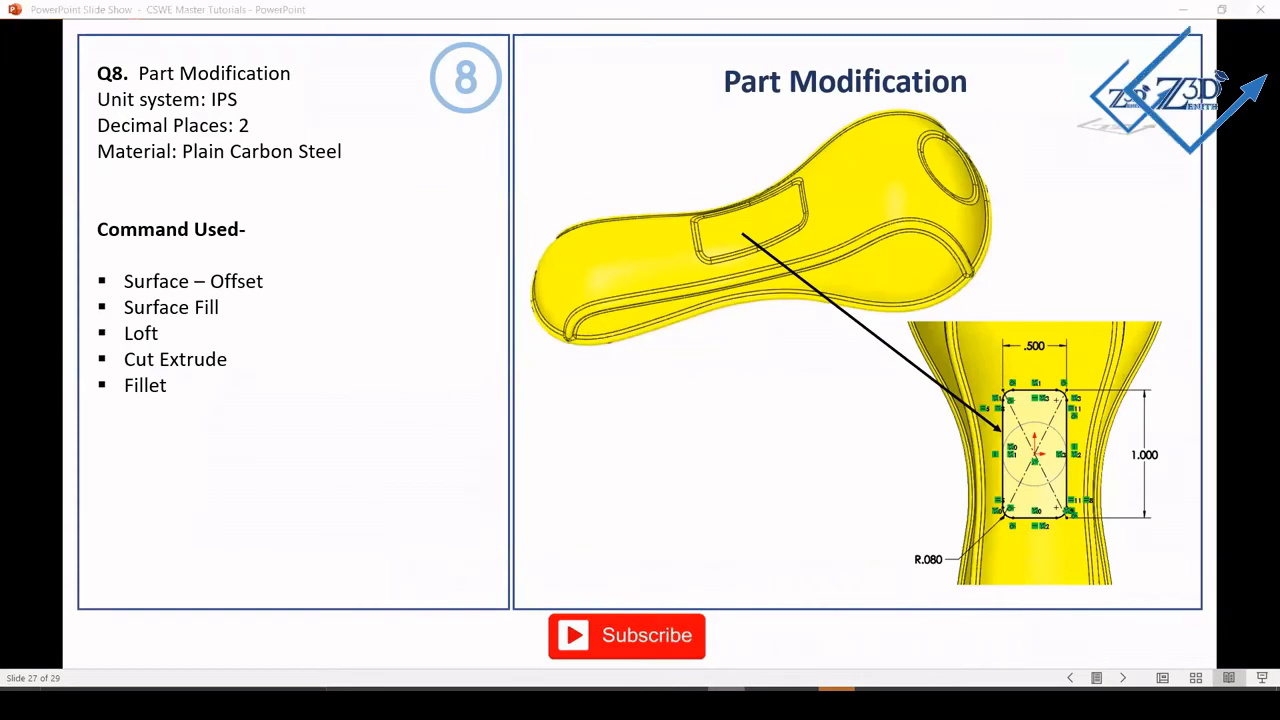
{"action": "left_click", "coordinate": [724, 704]}
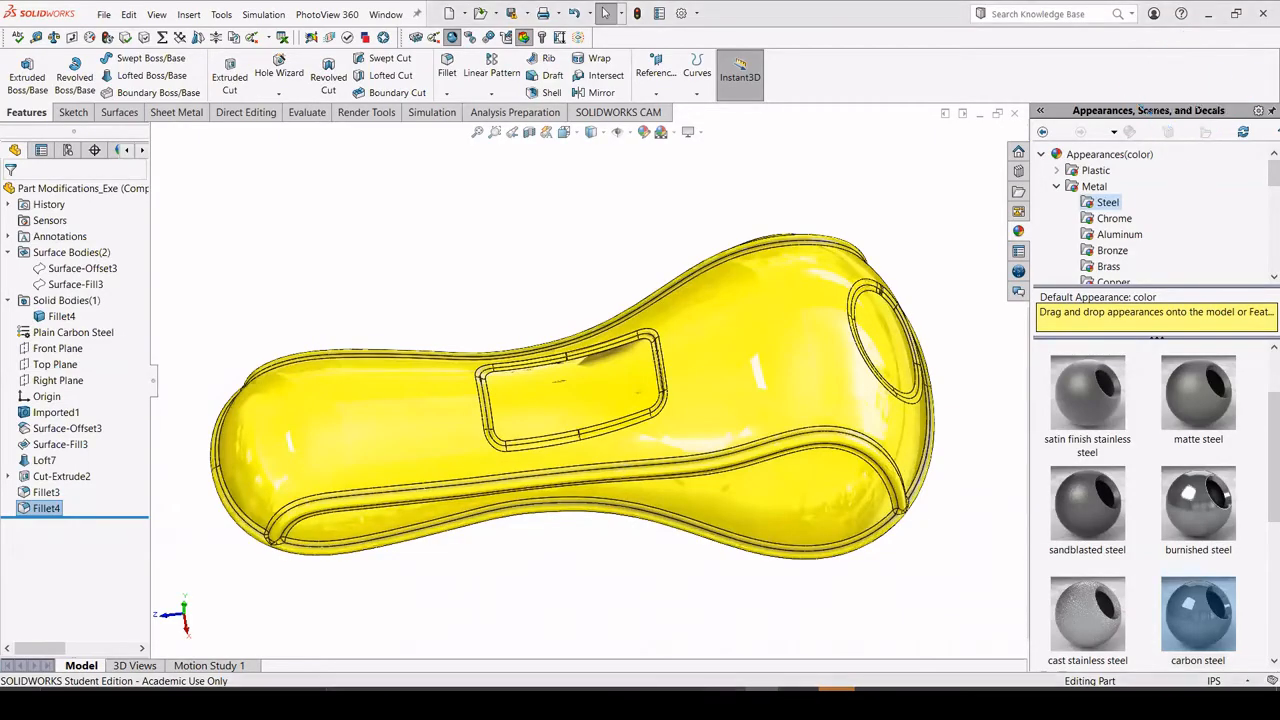
{"action": "left_click", "coordinate": [724, 704]}
{"action": "scroll", "coordinate": [304, 329], "scroll_direction": "up", "scroll_amount": 1}
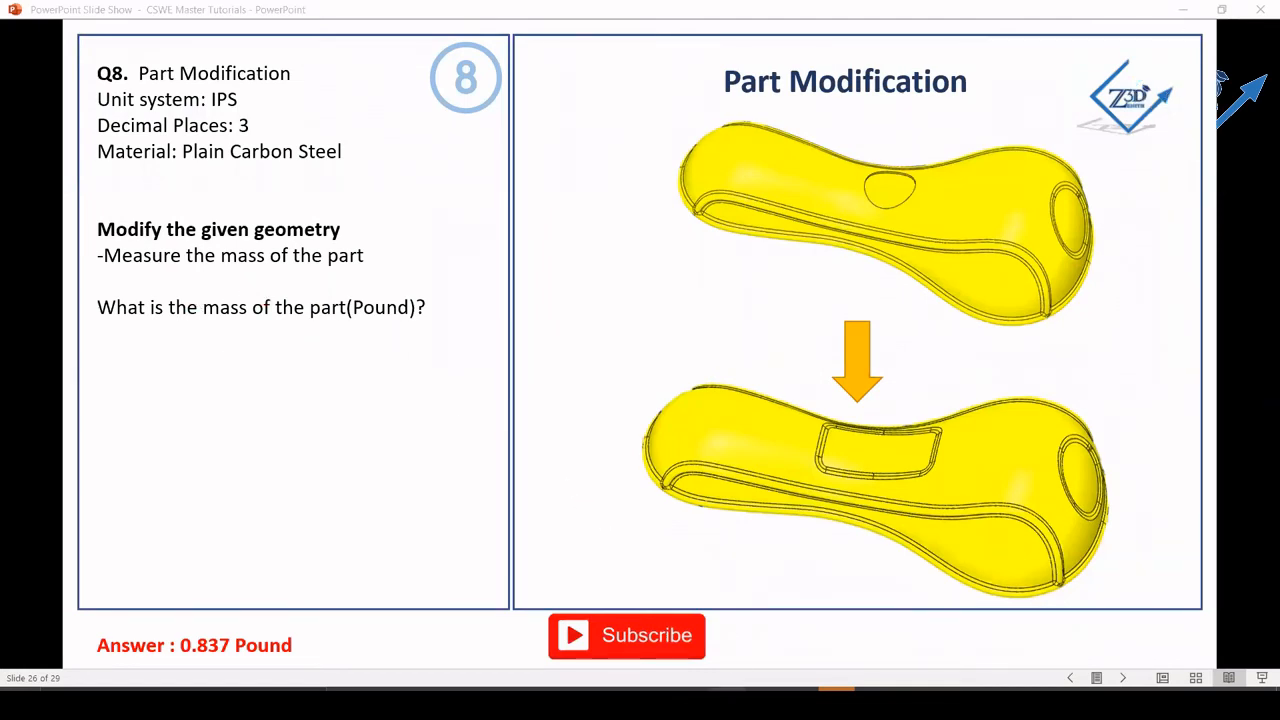
{"action": "left_click", "coordinate": [726, 704]}
{"action": "left_click", "coordinate": [726, 704]}
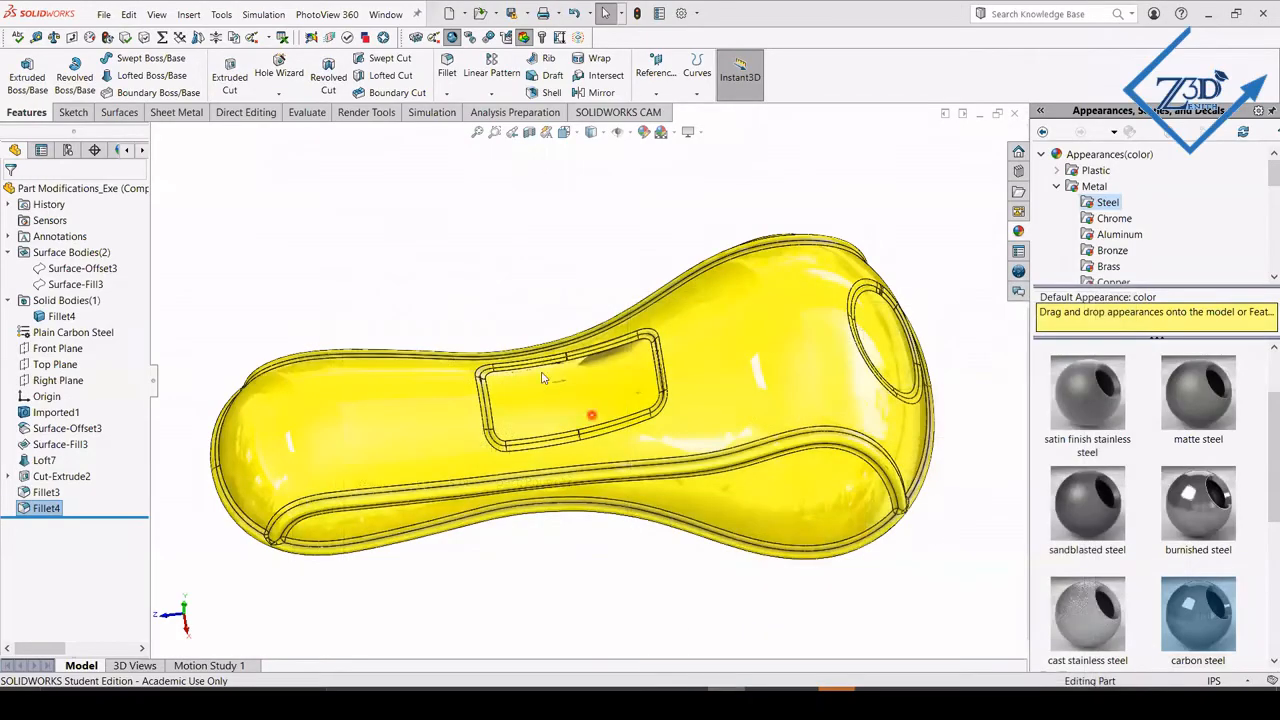
Evaluate the finished part's mass properties and dismiss the unsaved-document notification.
{"action": "mouse_move", "coordinate": [480, 335]}
{"action": "middle_mouse_down"}
{"action": "mouse_move", "coordinate": [478, 297]}
{"action": "mouse_move", "coordinate": [497, 328]}
{"action": "middle_mouse_up"}
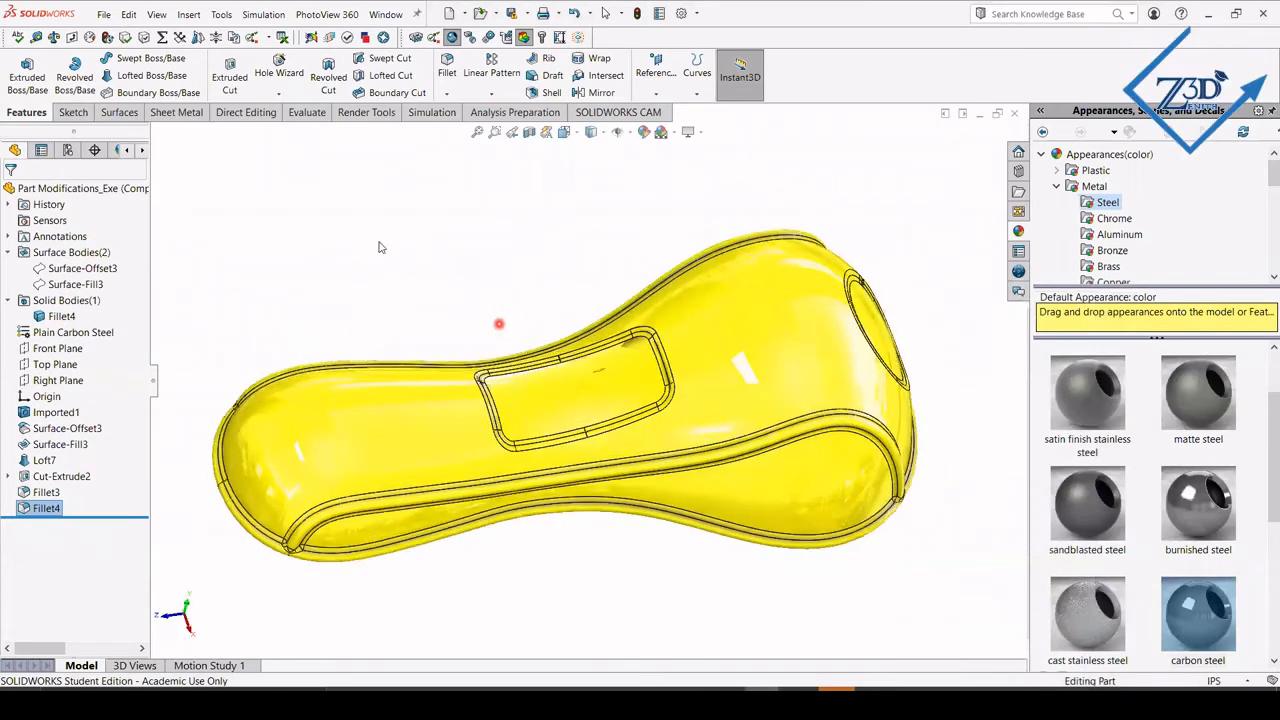
{"action": "left_click", "coordinate": [305, 112]}
{"action": "left_click", "coordinate": [226, 78]}
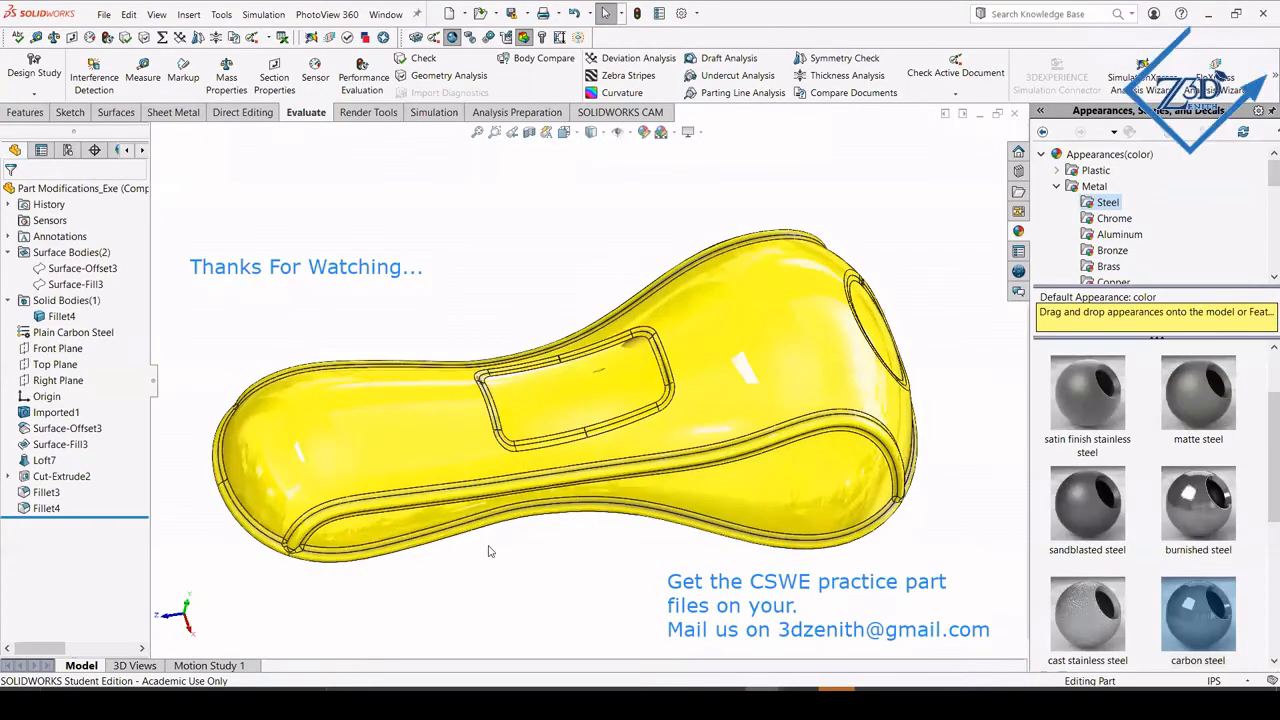
{"action": "middle_click_drag", "start_coordinate": [507, 546], "coordinate": [546, 574]}
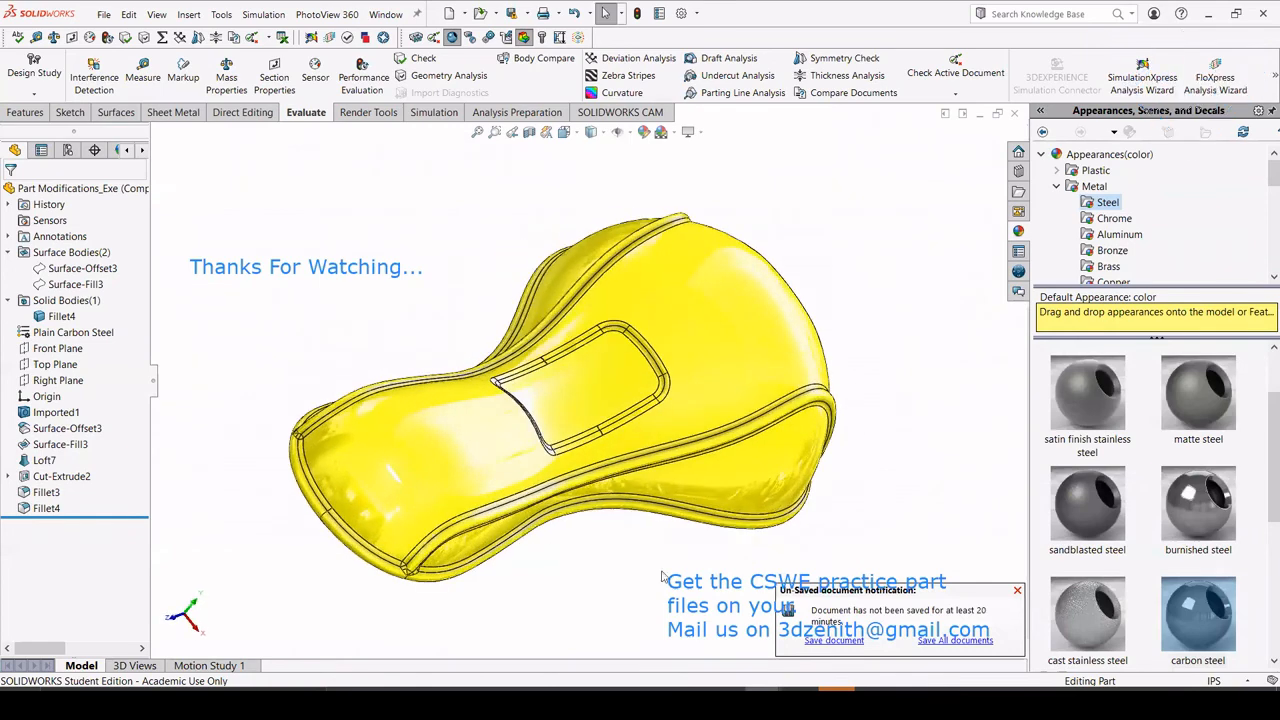
{"action": "left_click", "coordinate": [1018, 593]}
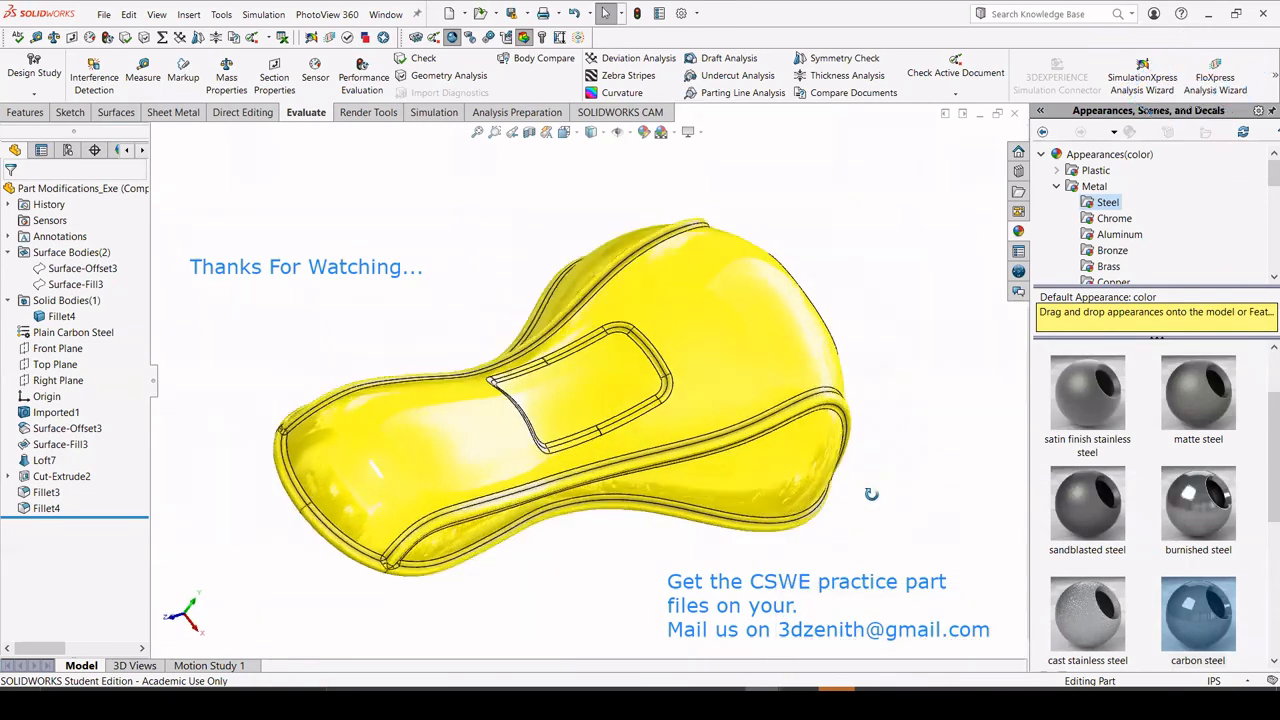